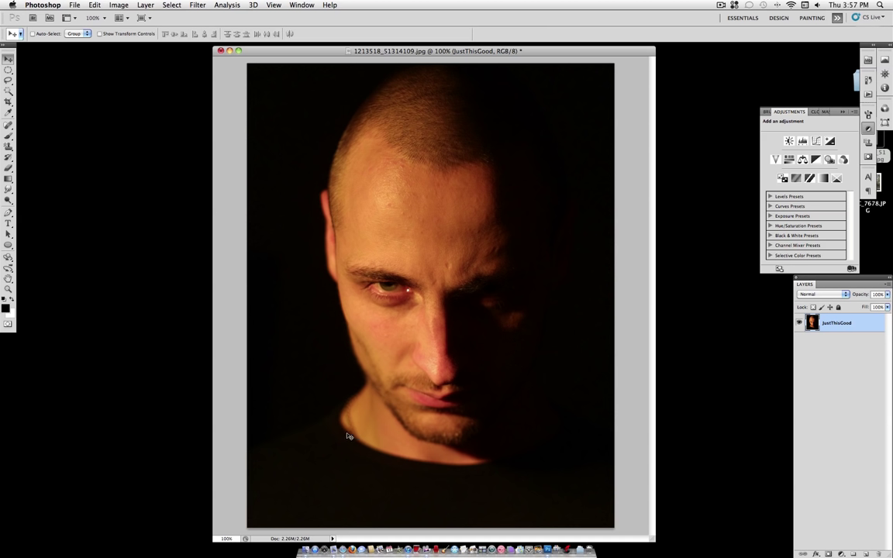
Preview the bark photo DSC_7678.JPG, then open it with Adobe Photoshop CS5
click(725, 366)
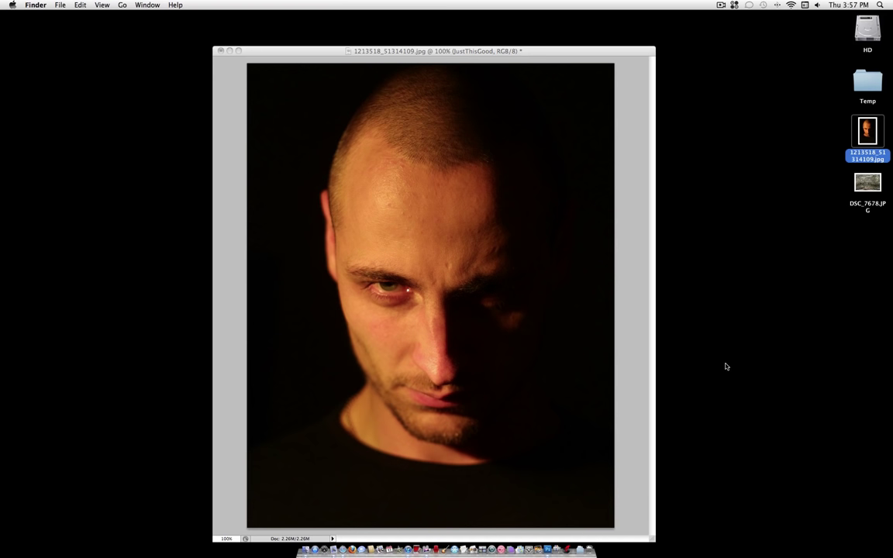
double_click(871, 186)
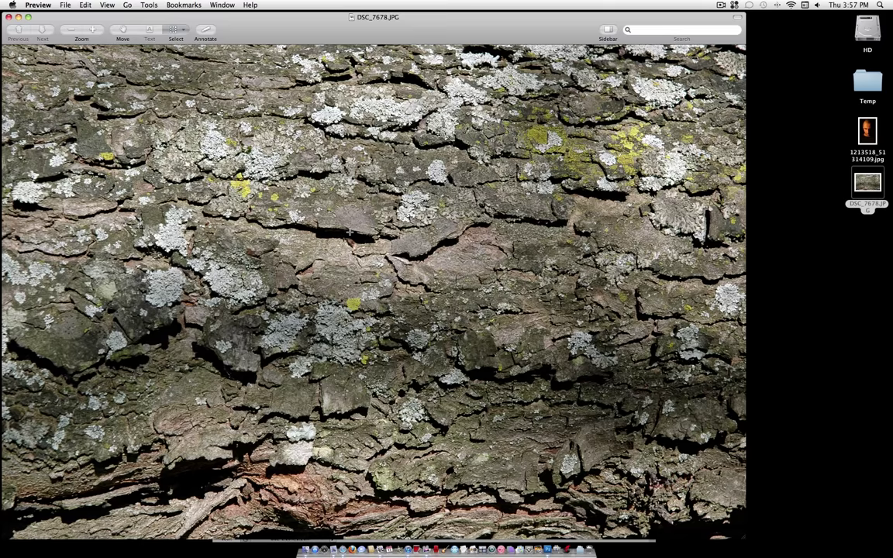
click(9, 17)
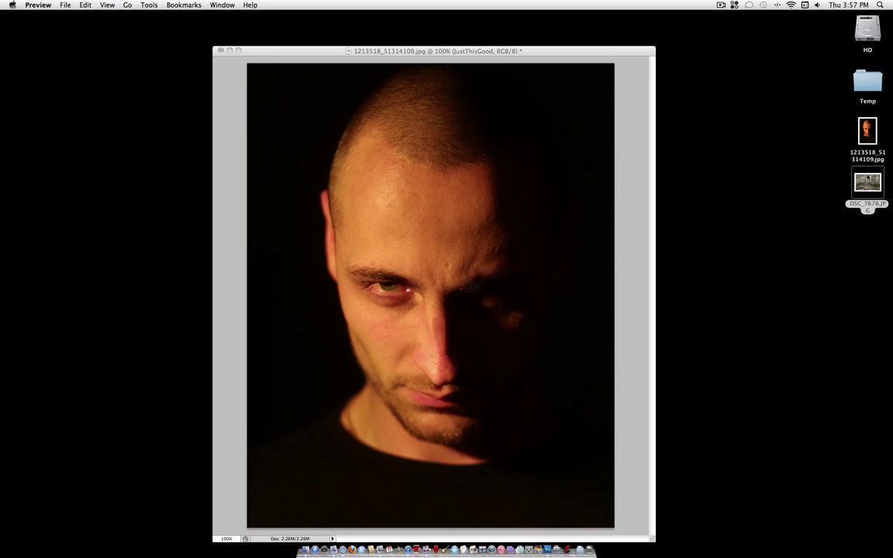
right_click(866, 178)
mouse_move(775, 187)
click(691, 223)
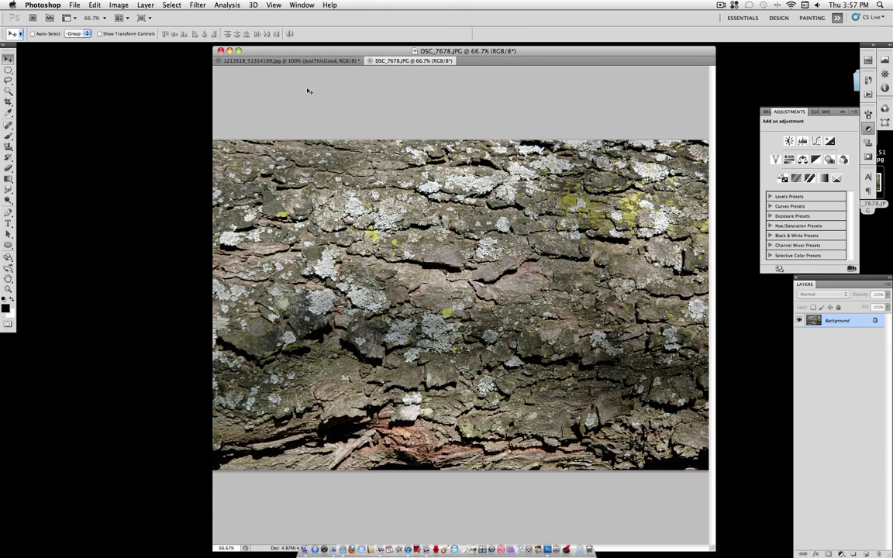
Start a Gradient Map adjustment on the bark photo
click(119, 5)
mouse_move(144, 38)
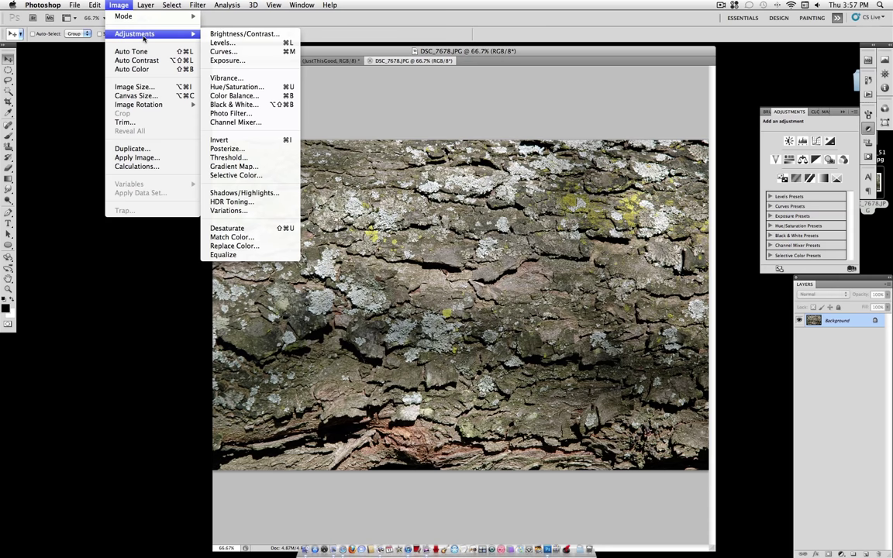
click(262, 166)
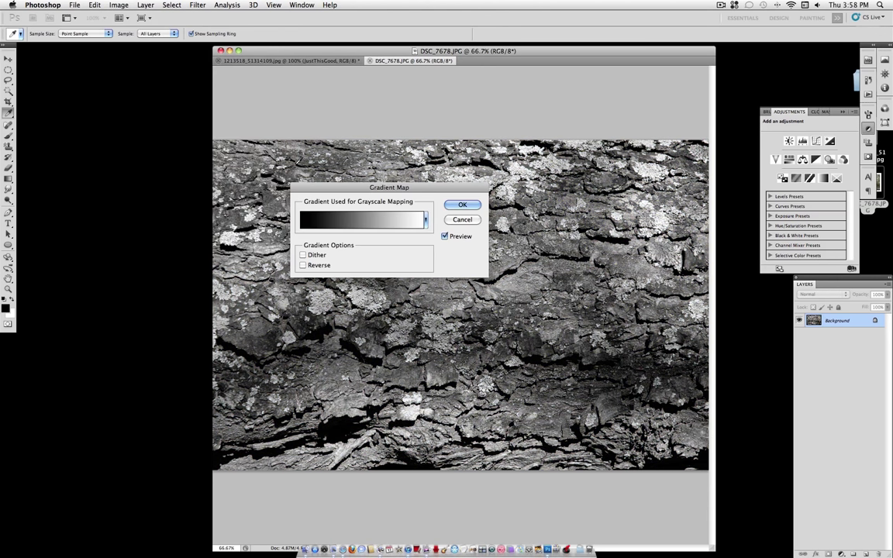
drag(389, 206, 498, 277)
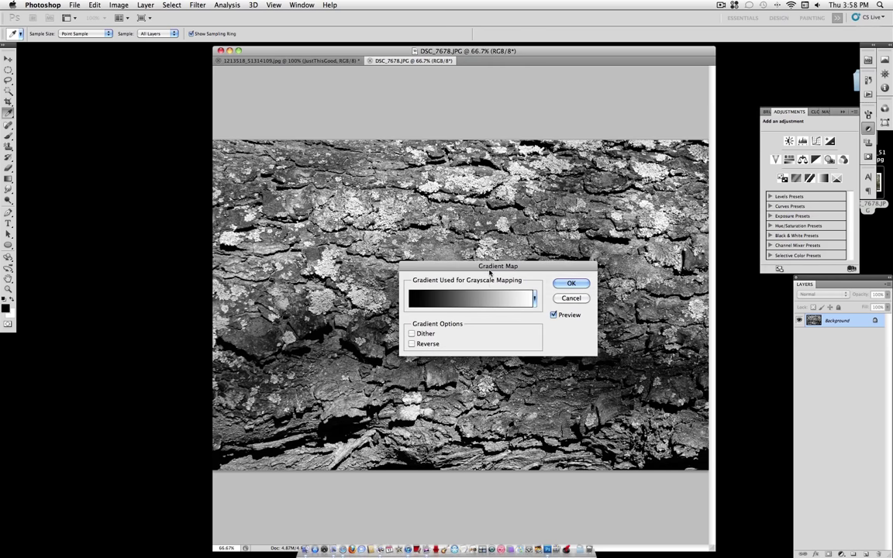
Reset the gradient presets and choose the Black, White gradient
click(534, 299)
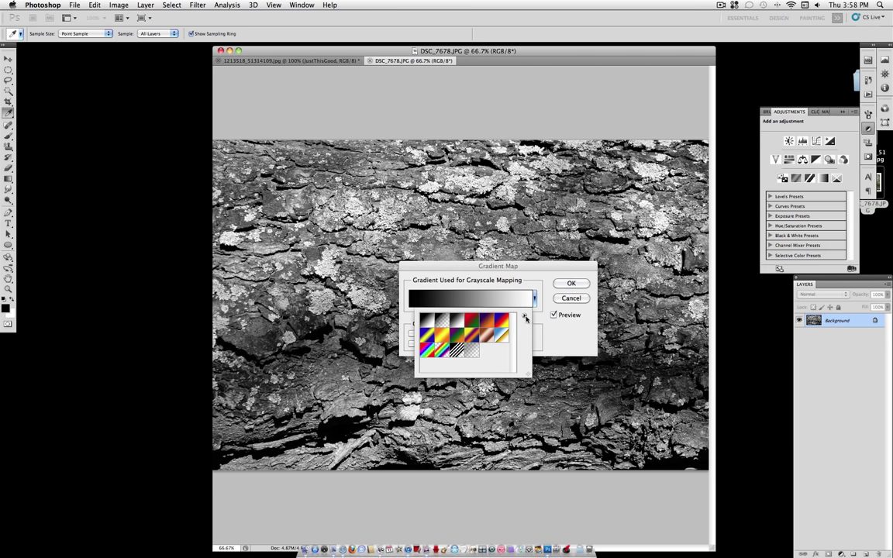
click(524, 317)
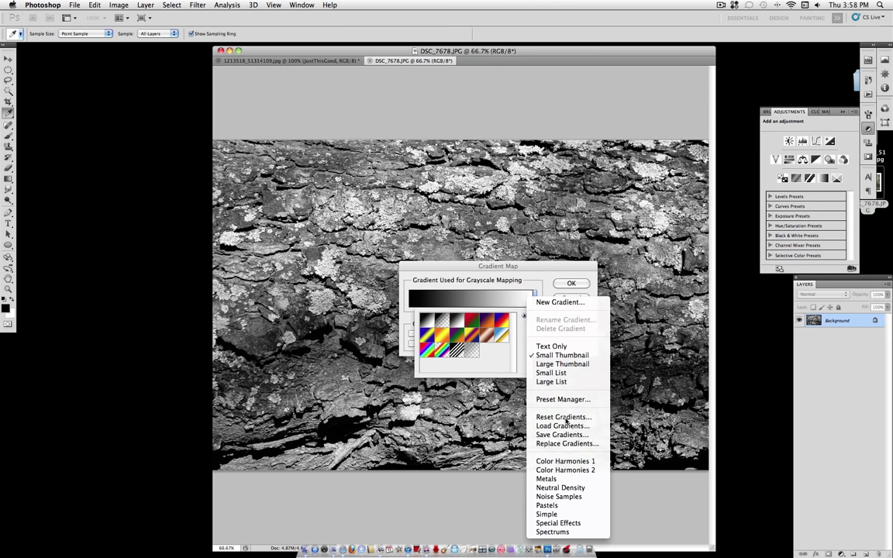
click(566, 418)
click(468, 181)
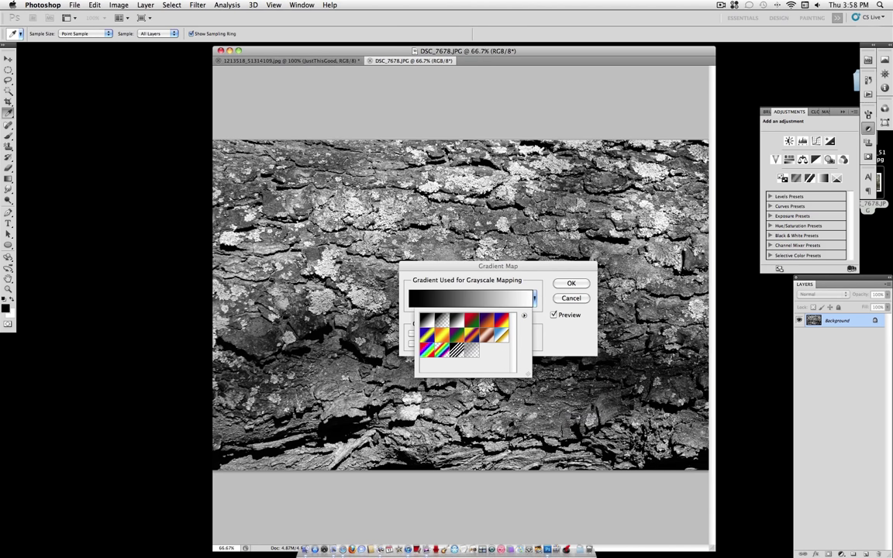
click(454, 321)
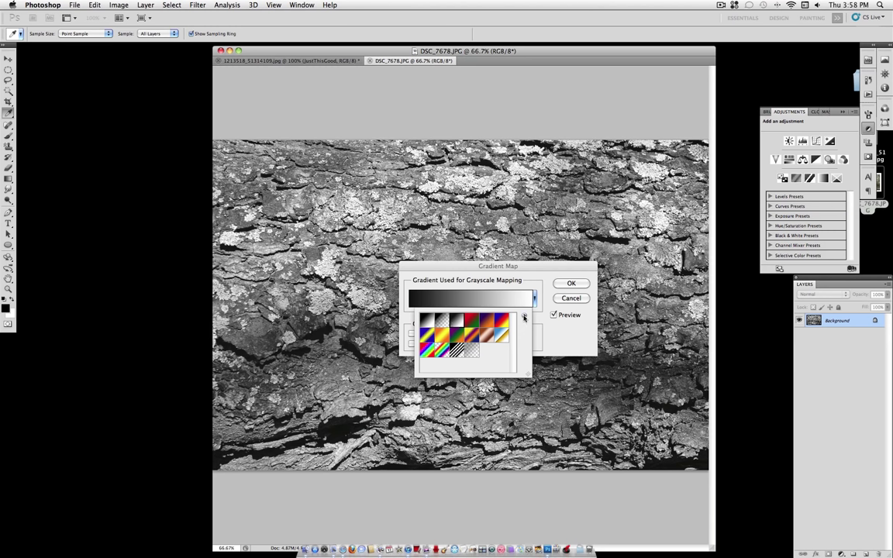
click(488, 299)
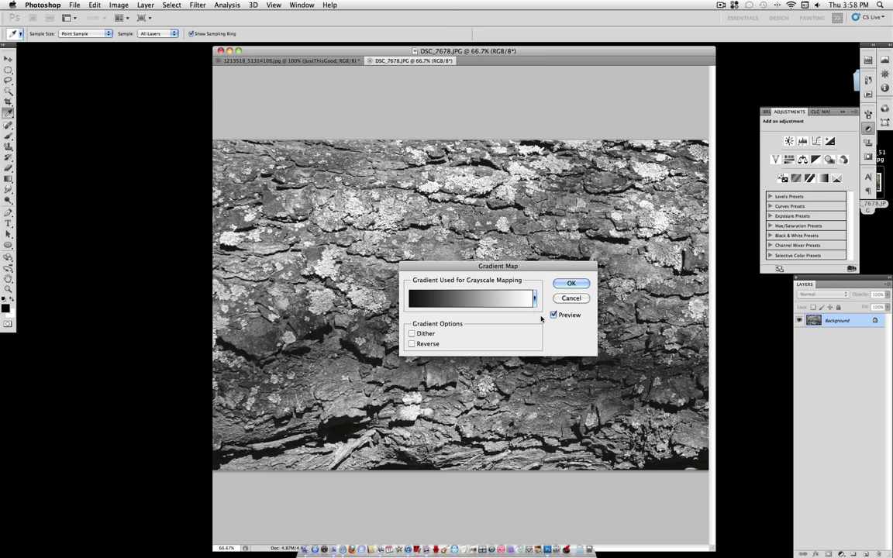
Move the gradient midpoint to 15% and apply the Gradient Map to the bark
click(490, 301)
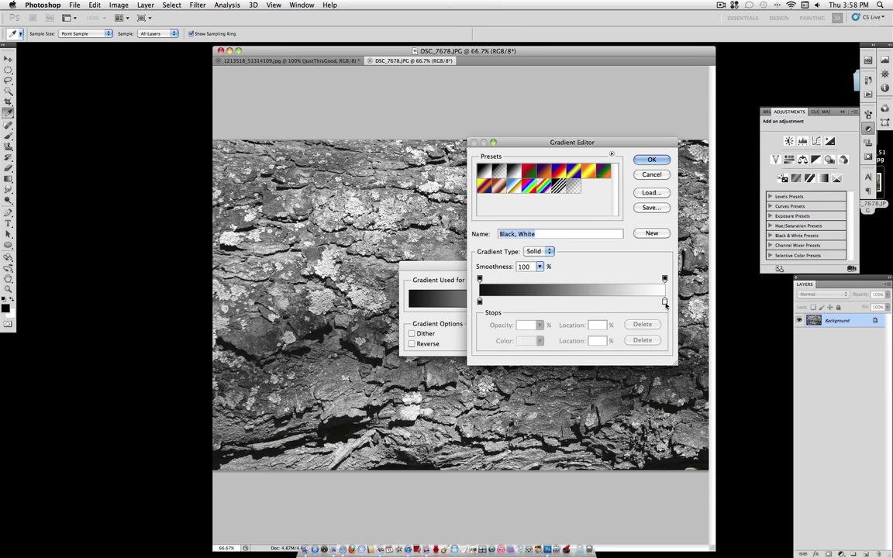
click(664, 302)
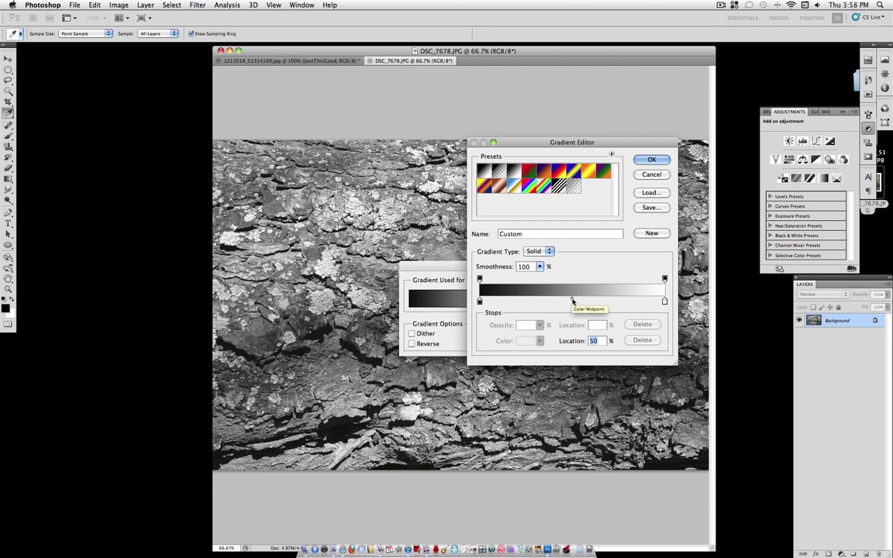
drag(572, 301, 508, 300)
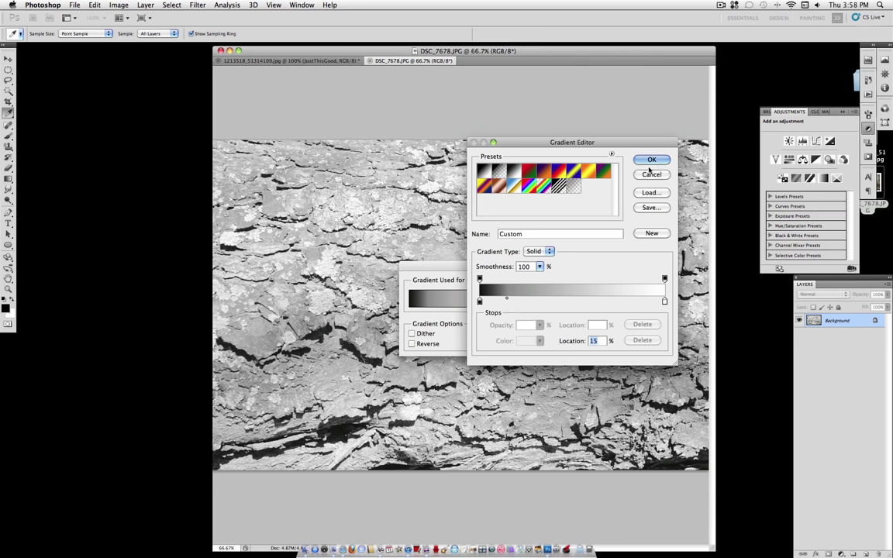
click(651, 159)
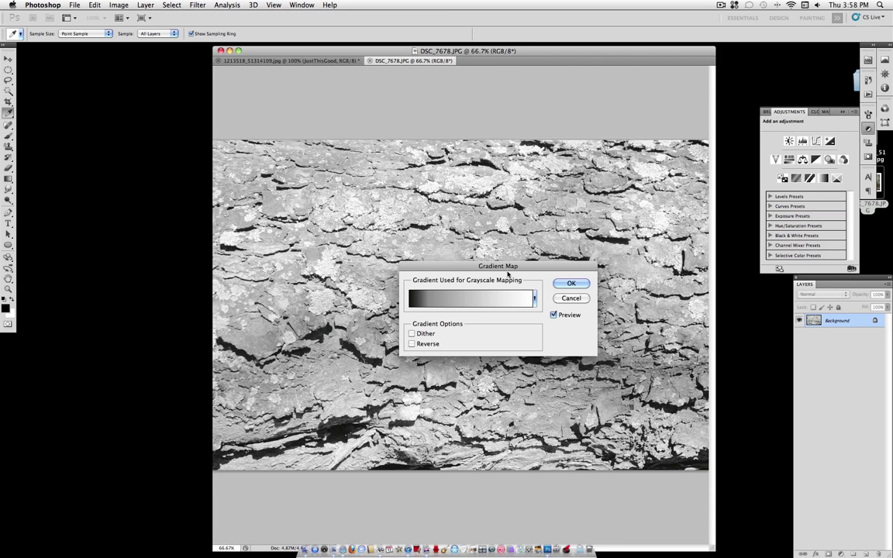
drag(510, 267, 558, 358)
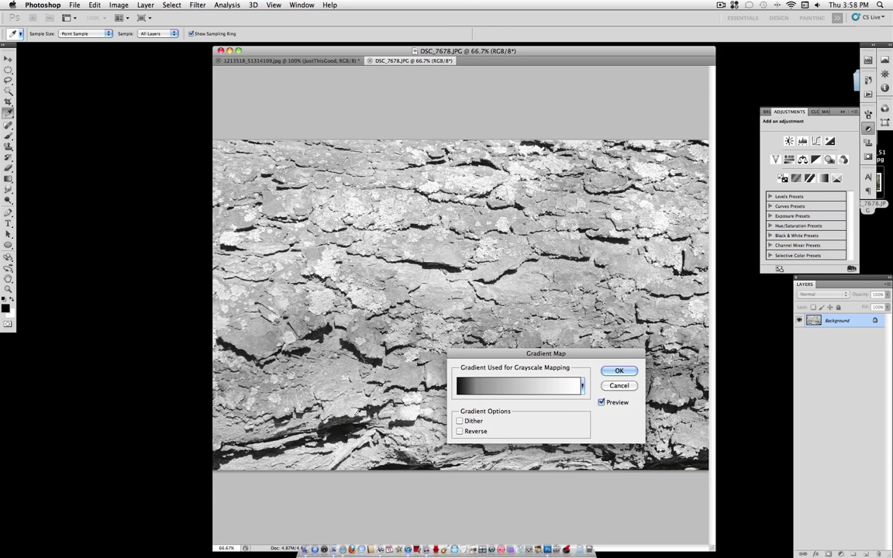
click(620, 371)
key(v)
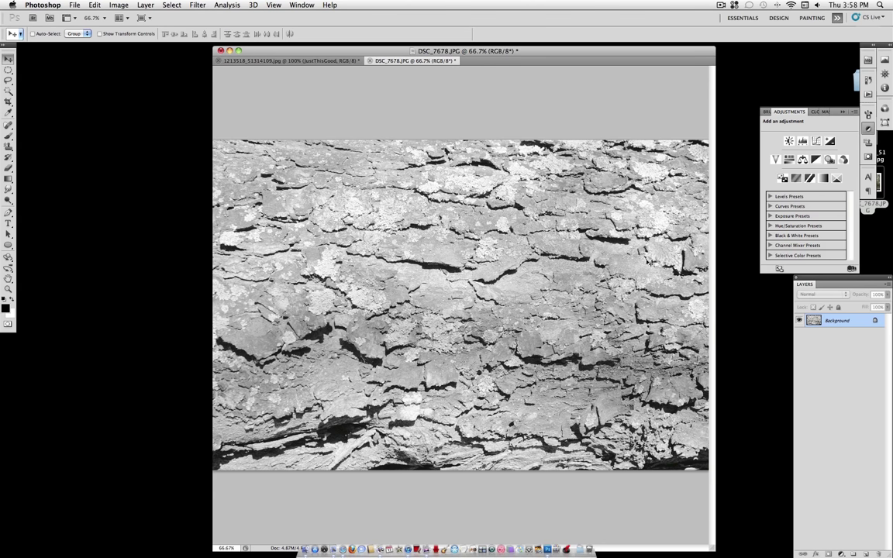
Copy the bark's Background layer into the portrait document as Layer 1
drag(423, 62, 516, 160)
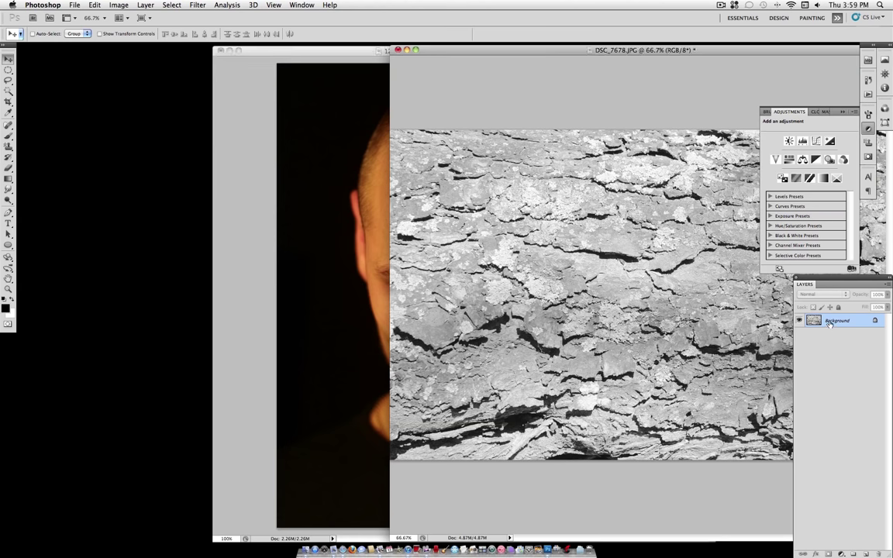
drag(829, 324, 365, 265)
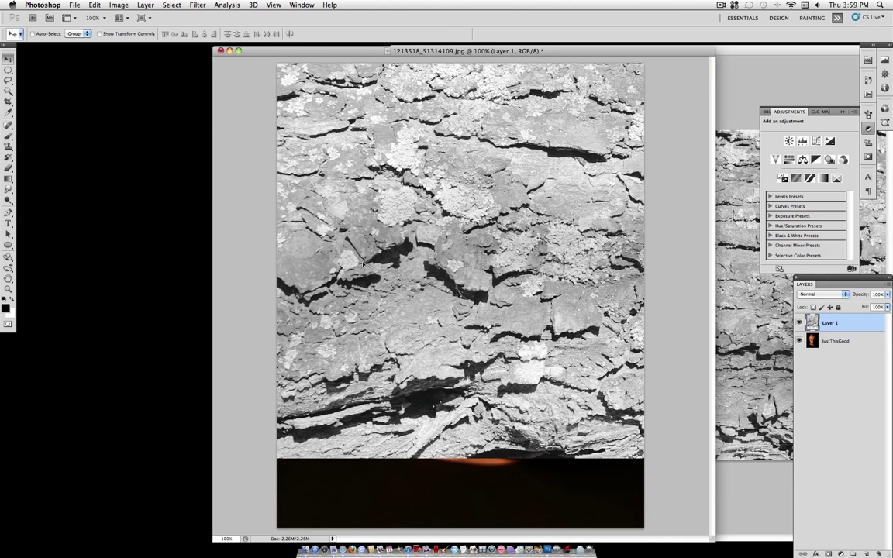
click(747, 220)
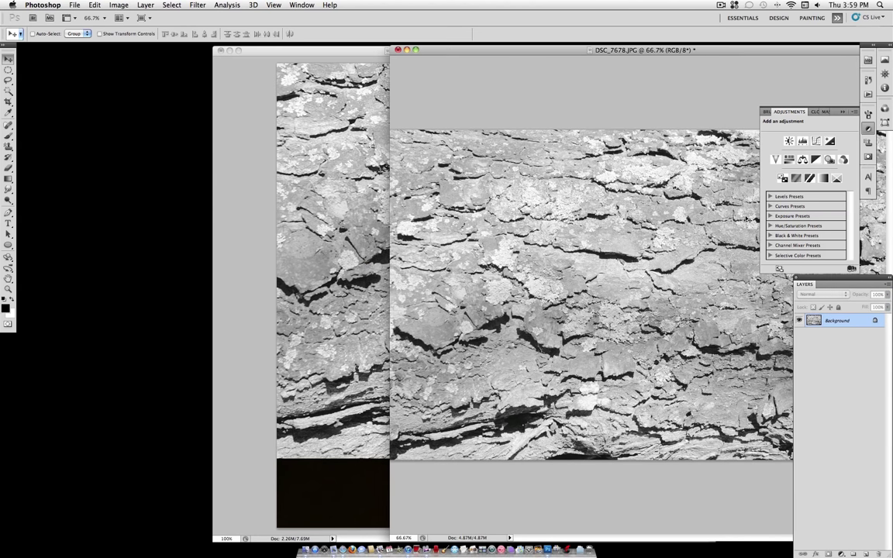
click(407, 50)
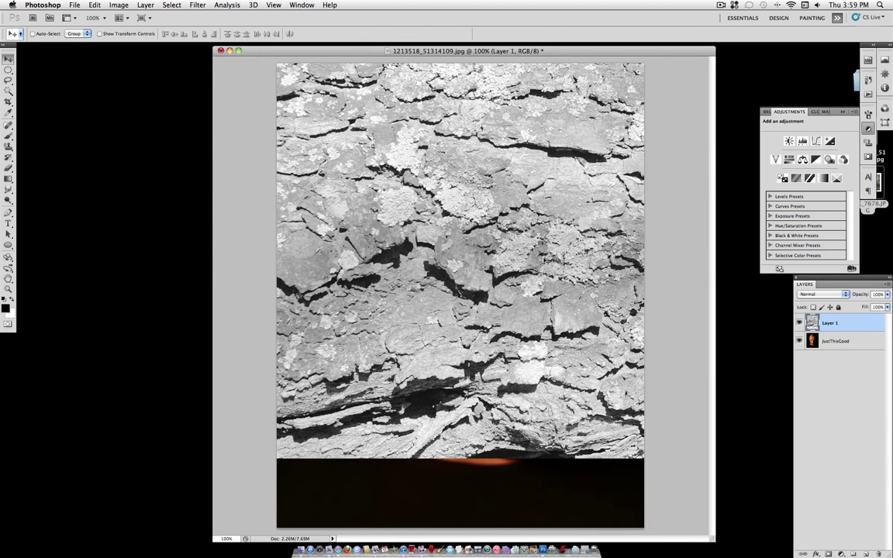
Position Layer 1 to cover the whole portrait and hide it
drag(486, 161, 515, 245)
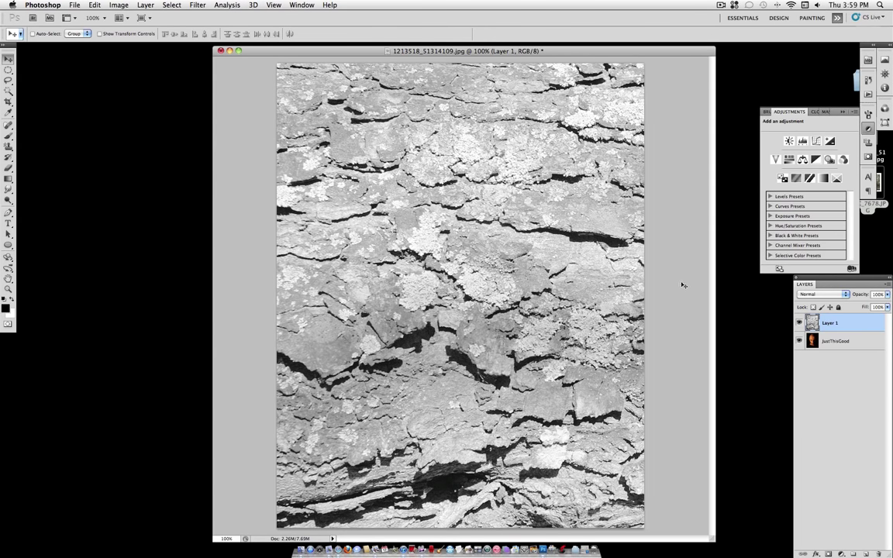
click(799, 323)
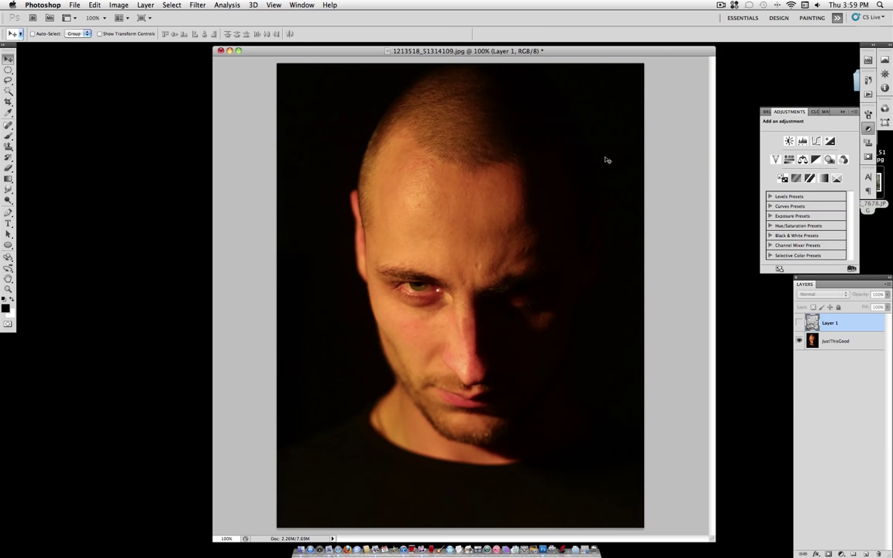
drag(527, 51, 509, 51)
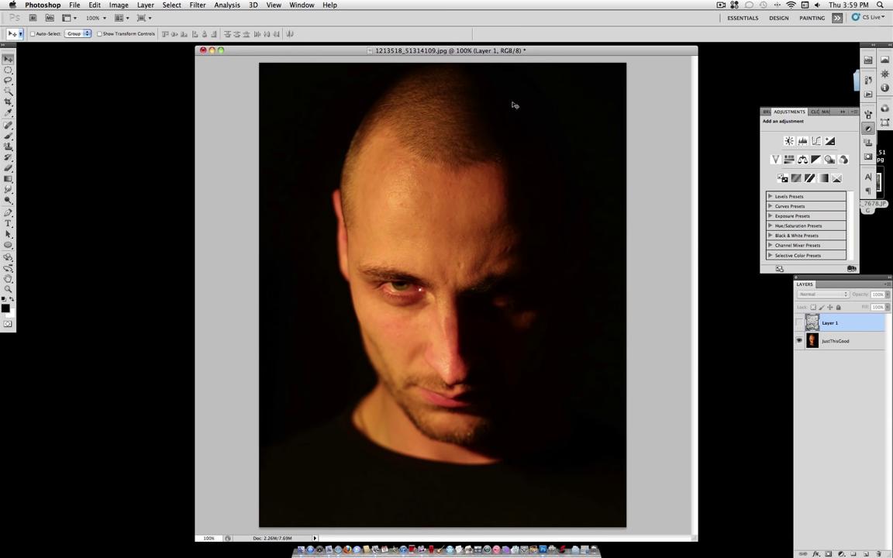
Save a layered copy named 'DISPLACEMENT MAP' as a PSD to the Desktop
click(71, 6)
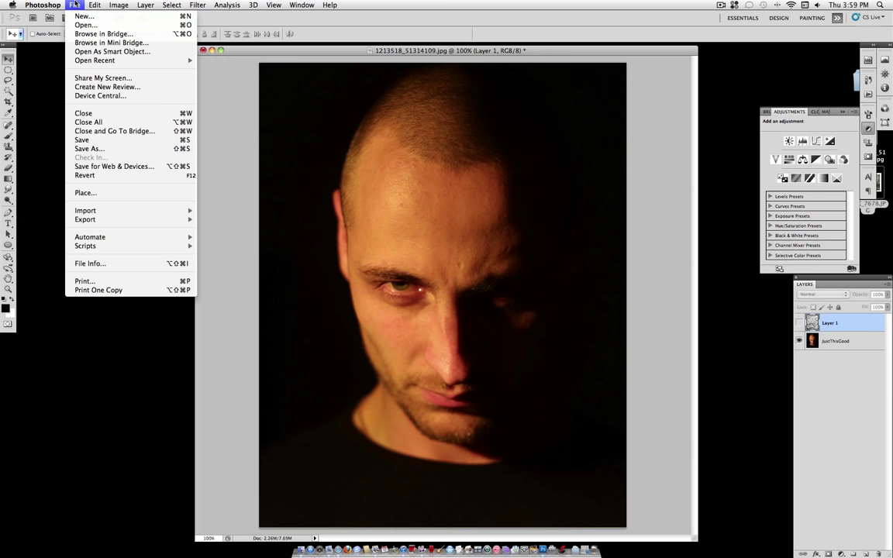
click(129, 150)
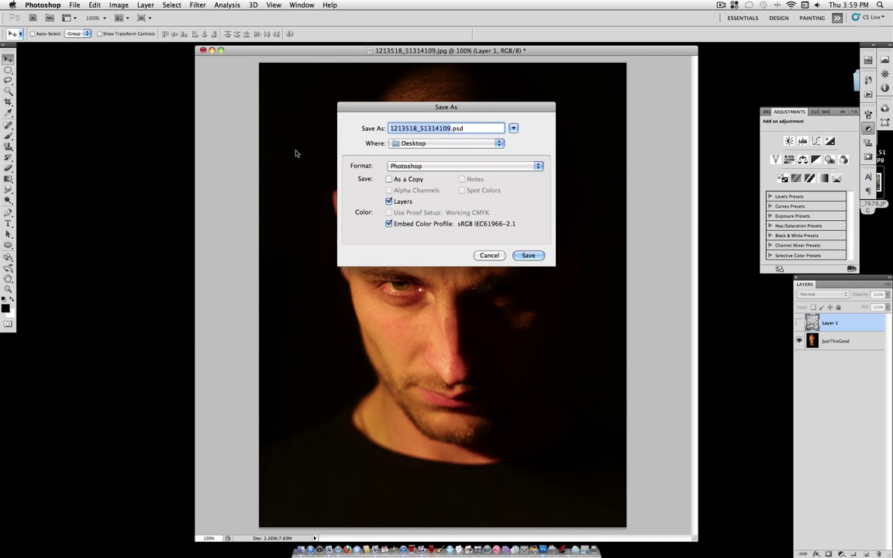
text(DIS)
text(PLACE)
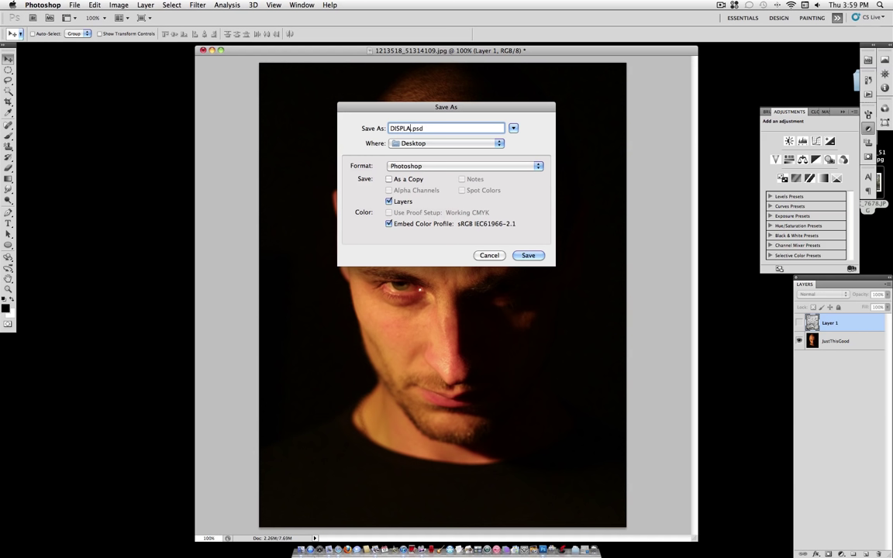
text(MENT MAP)
click(389, 179)
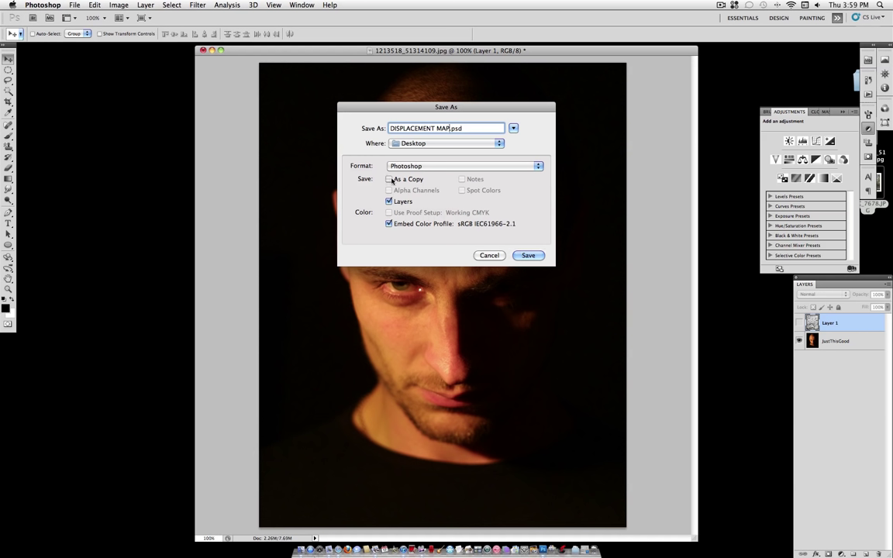
click(528, 255)
click(541, 244)
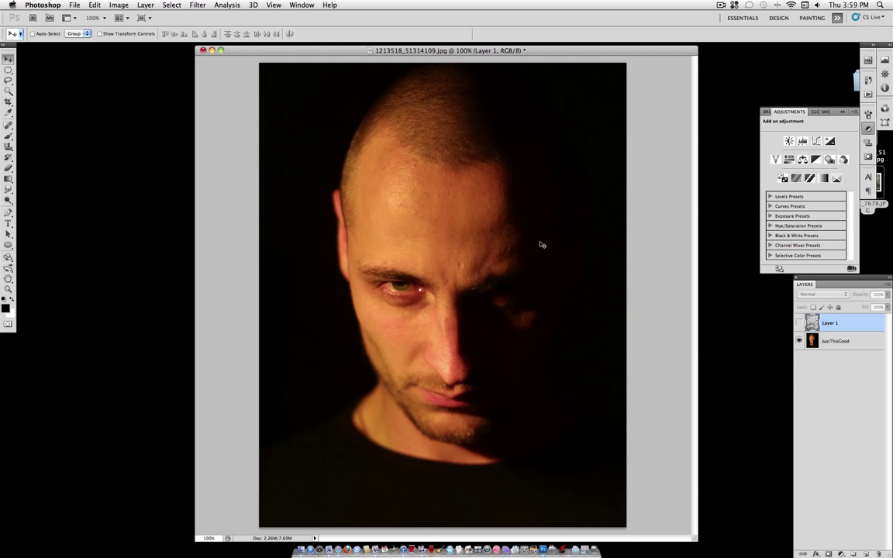
Confirm DISPLACEMENT MAP.psd is on the Desktop and return to the portrait
click(732, 215)
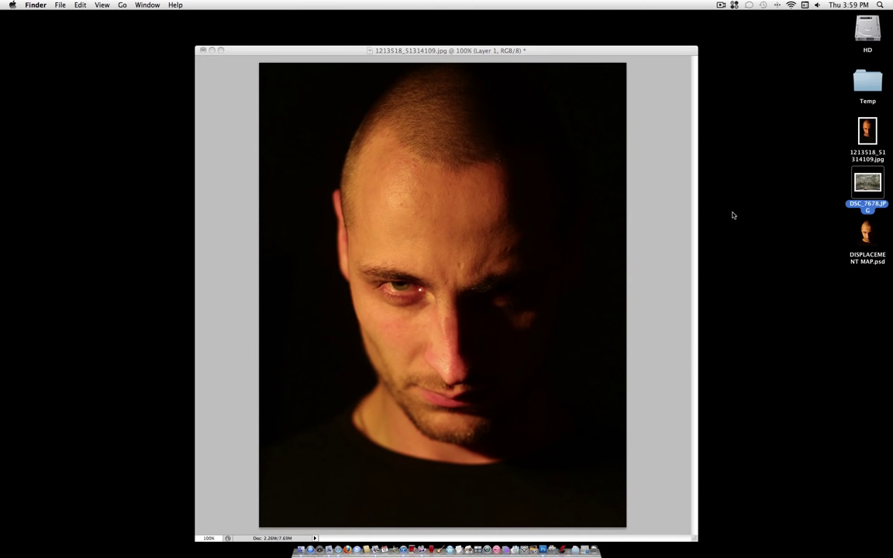
click(868, 237)
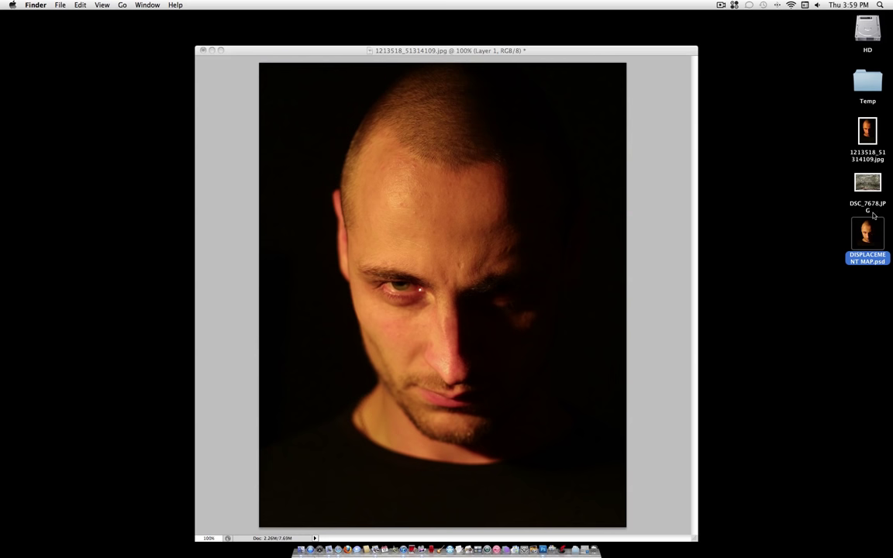
click(598, 50)
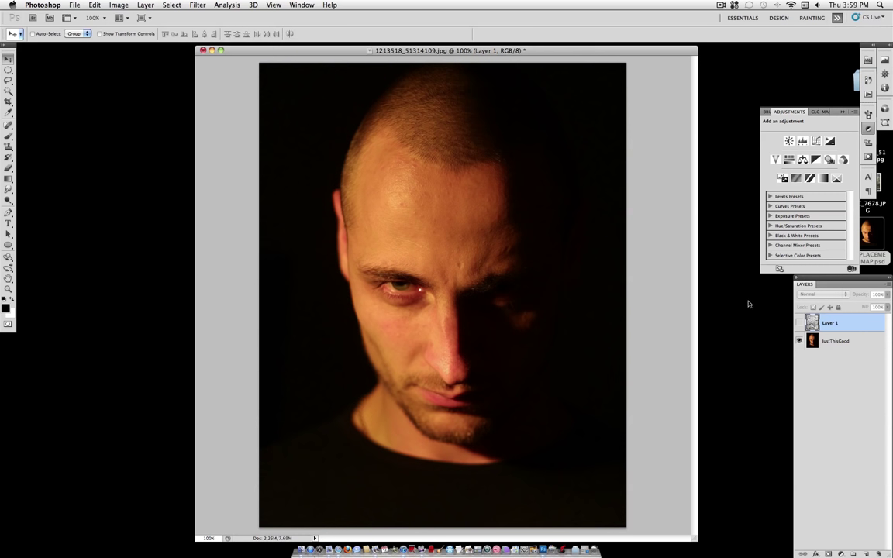
Show Layer 1, set its blend mode to Multiply, and align the bark over the face
click(798, 324)
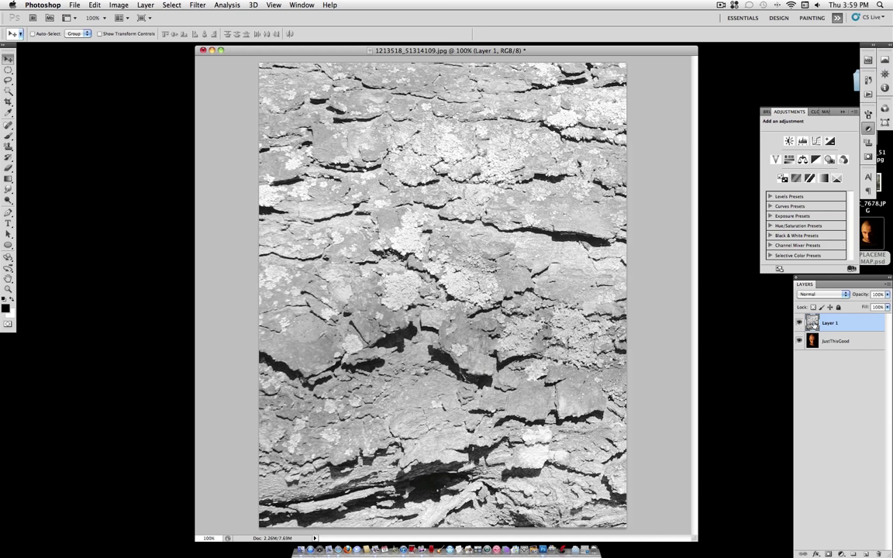
click(836, 297)
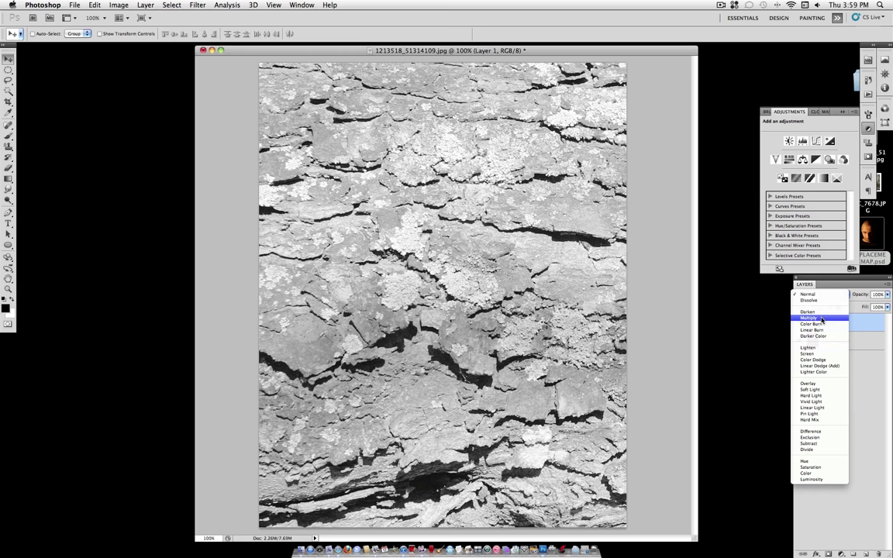
click(821, 318)
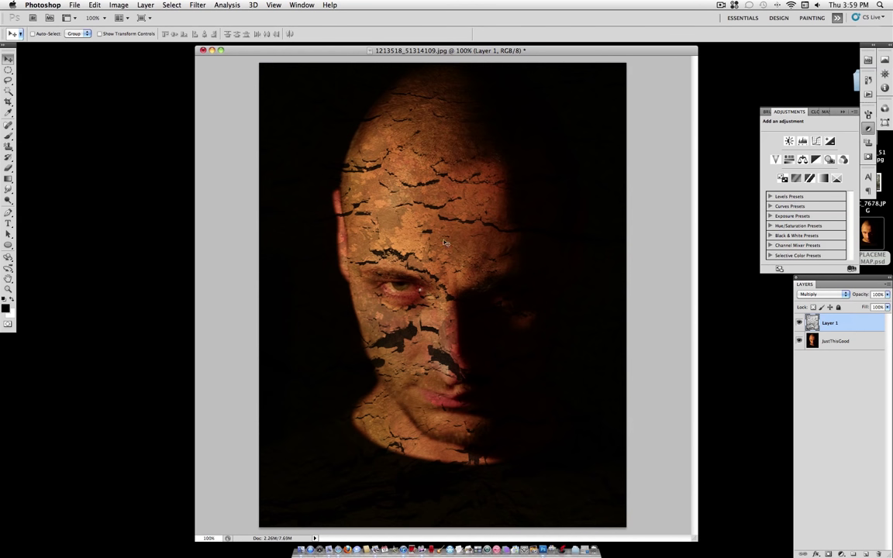
drag(410, 229, 425, 217)
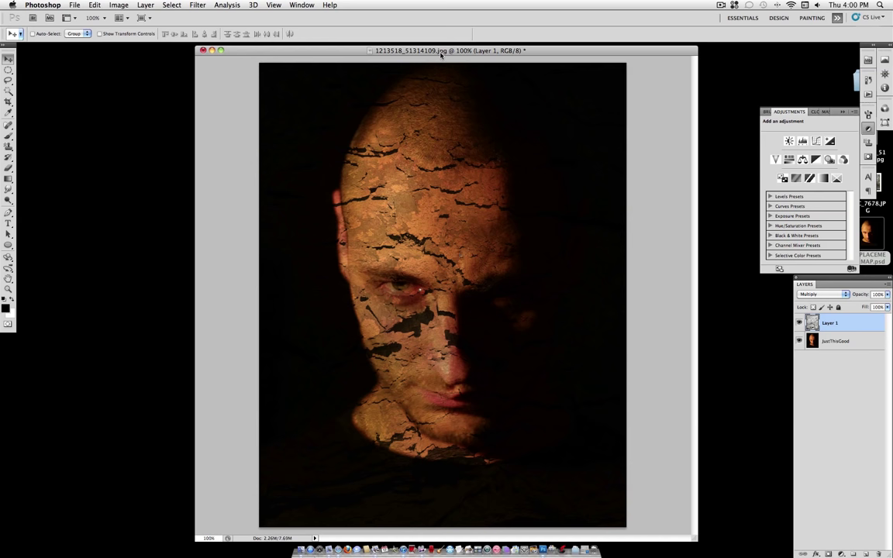
Apply Displace with horizontal and vertical scale 5 using DISPLACEMENT MAP.psd as the map
click(199, 5)
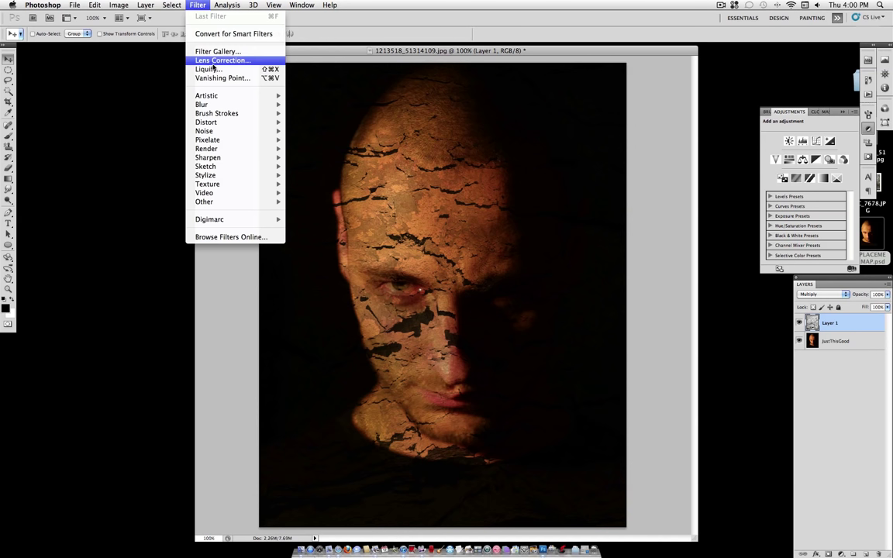
mouse_move(229, 124)
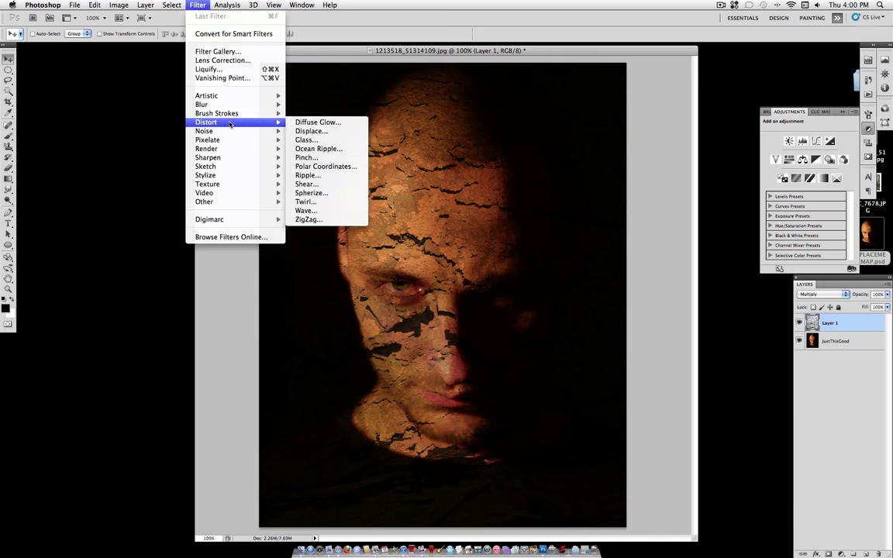
click(321, 134)
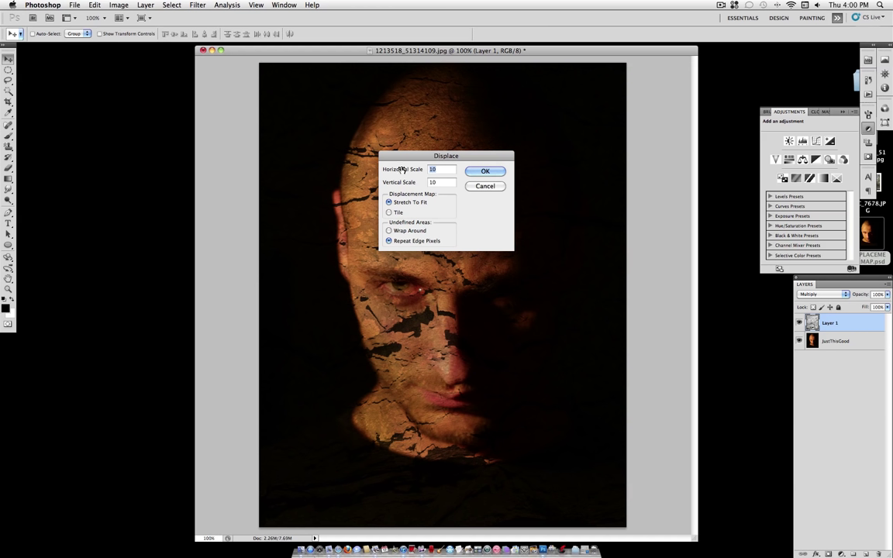
text(5)
key(Tab)
text(5)
drag(444, 158, 234, 172)
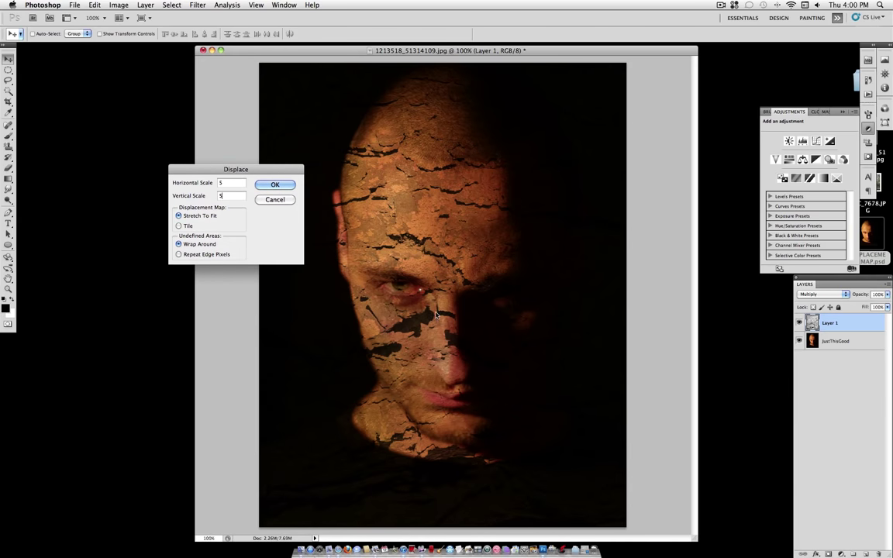
click(276, 186)
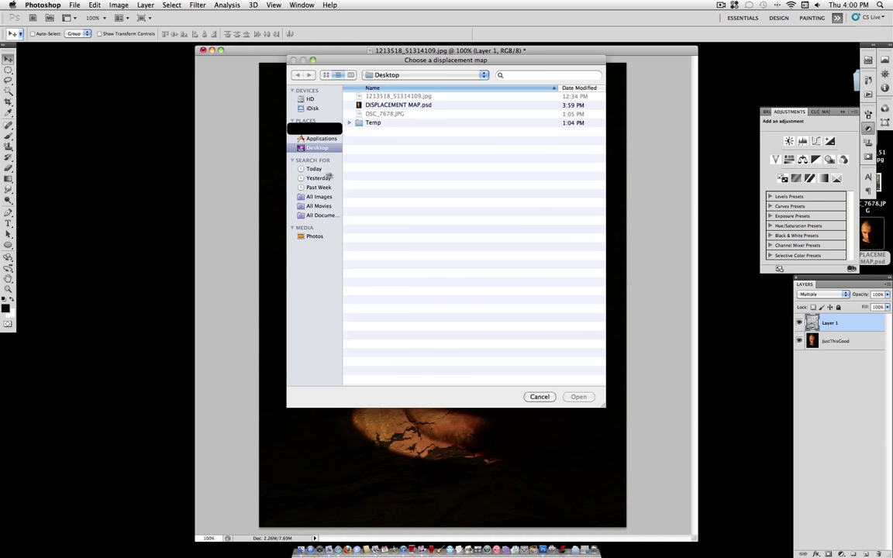
click(397, 105)
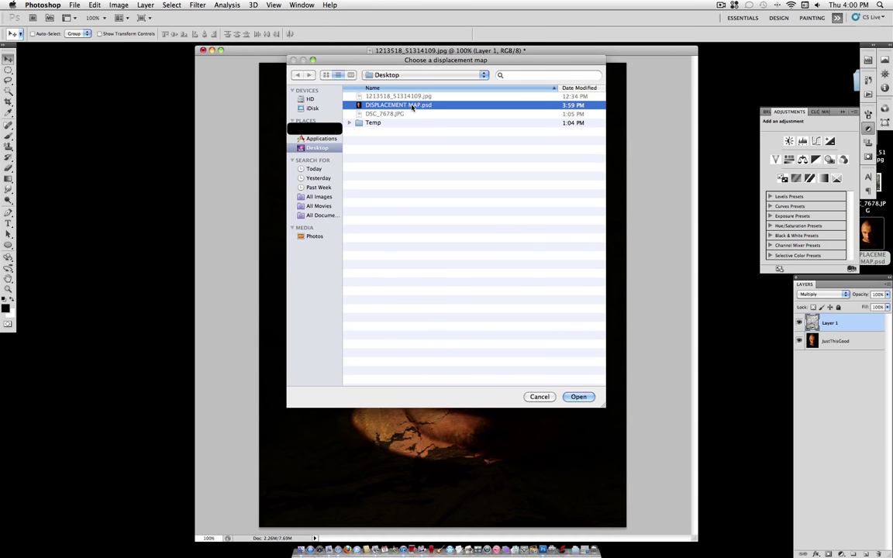
double_click(412, 106)
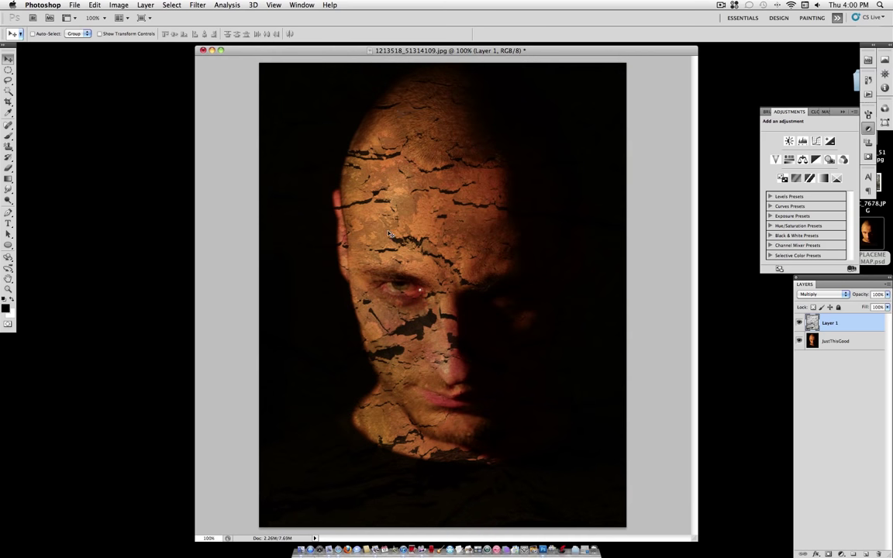
key(super+z)
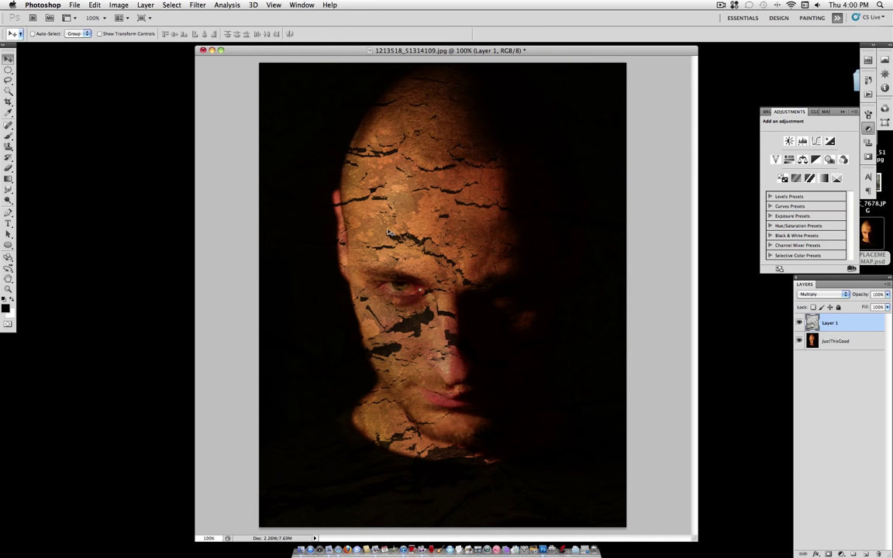
key(super+z)
key(super+z)
key(super+z)
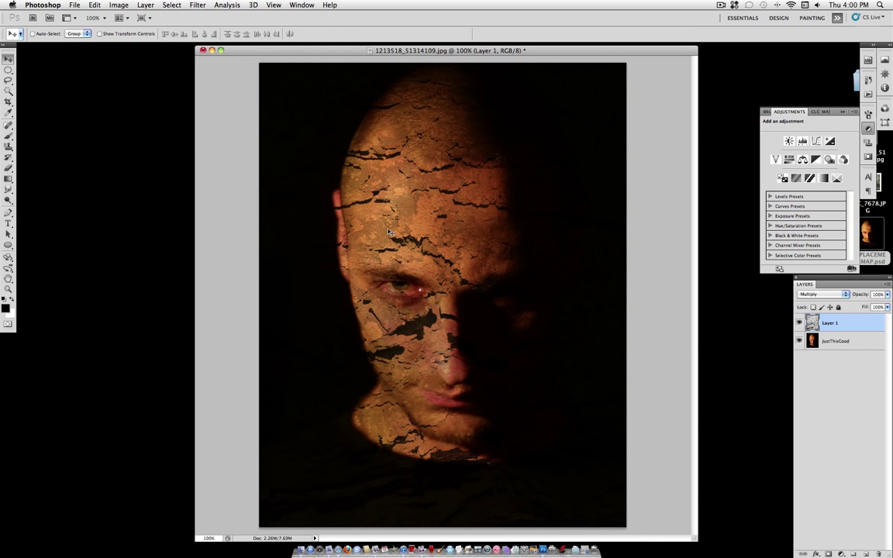
key(super+z)
key(super+z)
key(super+z)
key(super+z)
key(super+z)
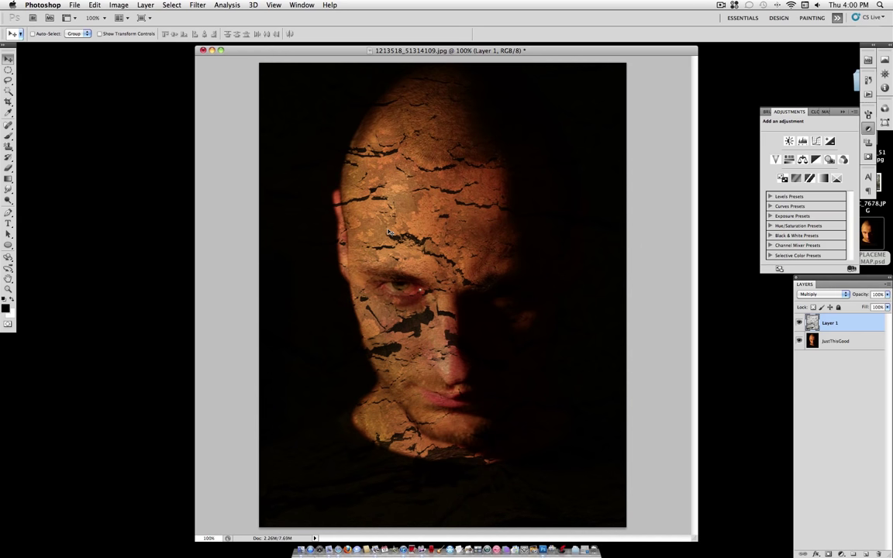
key(super+z)
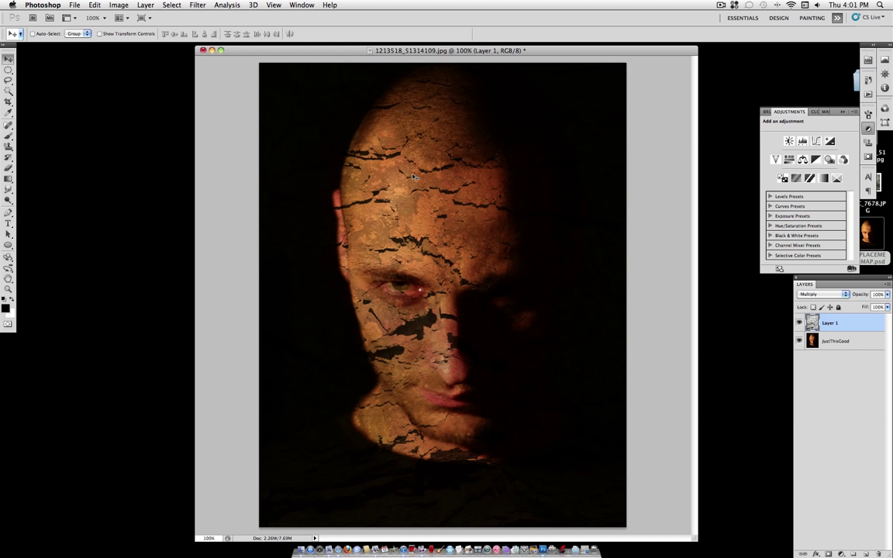
drag(486, 49, 468, 52)
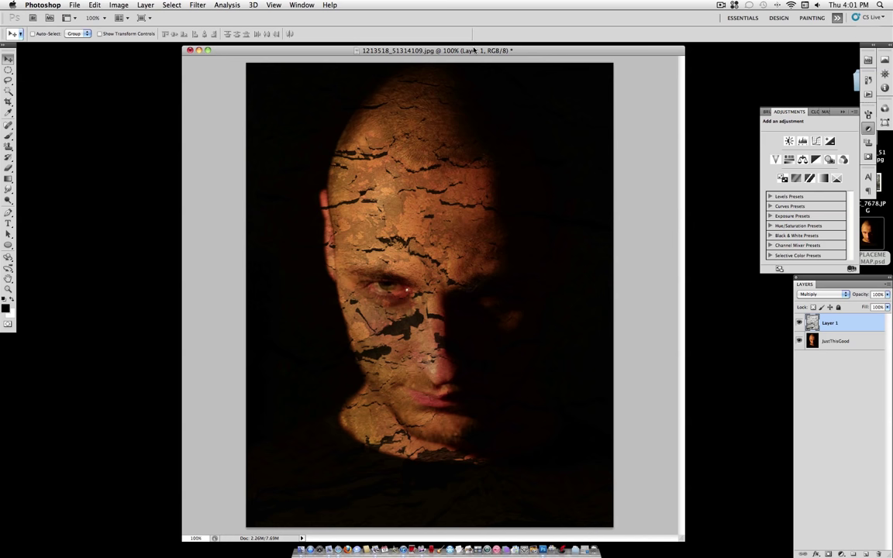
Set up a soft 35 px Eraser at 100% opacity
click(8, 166)
click(43, 33)
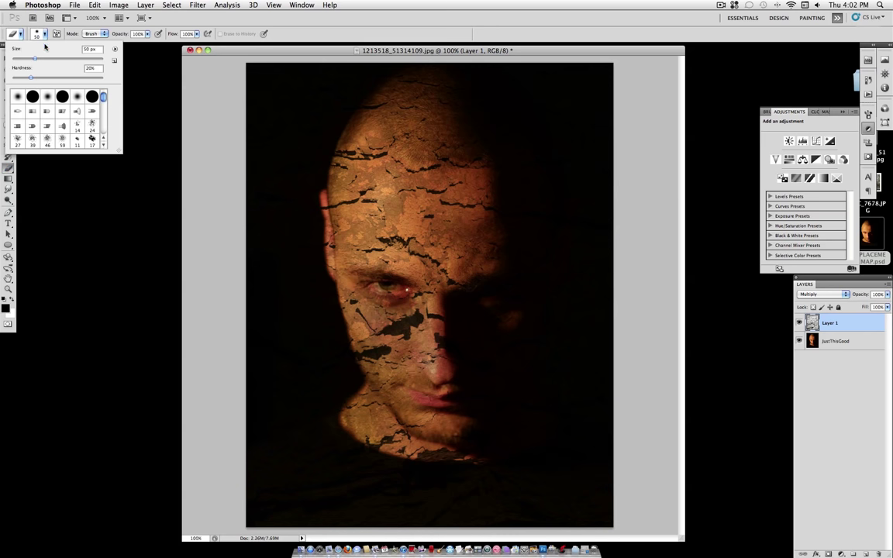
click(28, 59)
drag(30, 77, 15, 79)
click(45, 34)
click(148, 34)
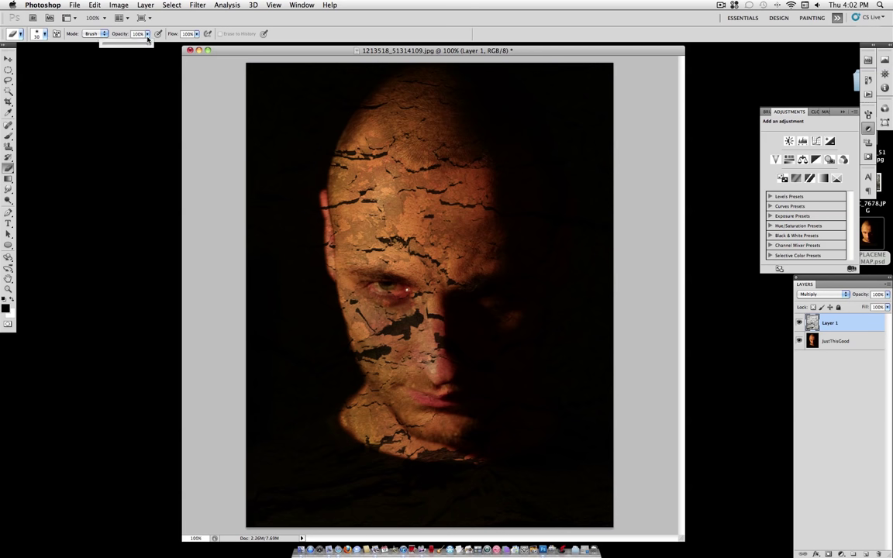
drag(143, 45, 151, 35)
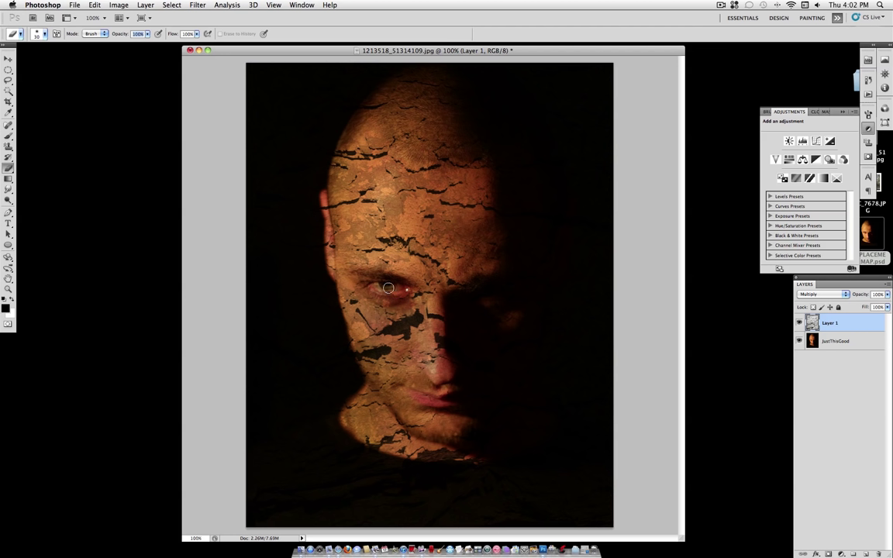
Erase the bark texture off the left eye
key(bracketleft)
key(bracketright)
key(bracketright)
mouse_move(403, 288)
mouse_down()
mouse_move(370, 287)
mouse_move(439, 296)
mouse_up()
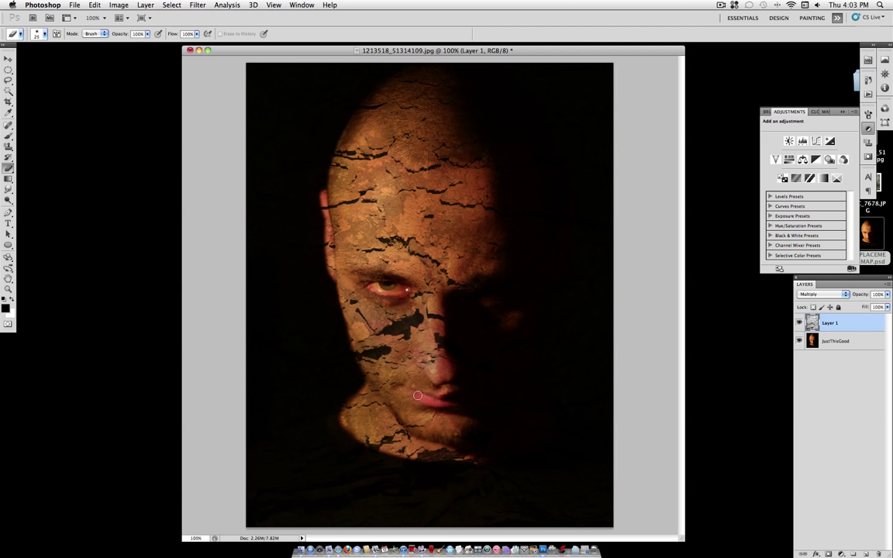
Undo the hard lip erase, then fade the lips with a 45 px eraser at 31%
drag(417, 396, 440, 396)
key(super+z)
drag(148, 35, 117, 46)
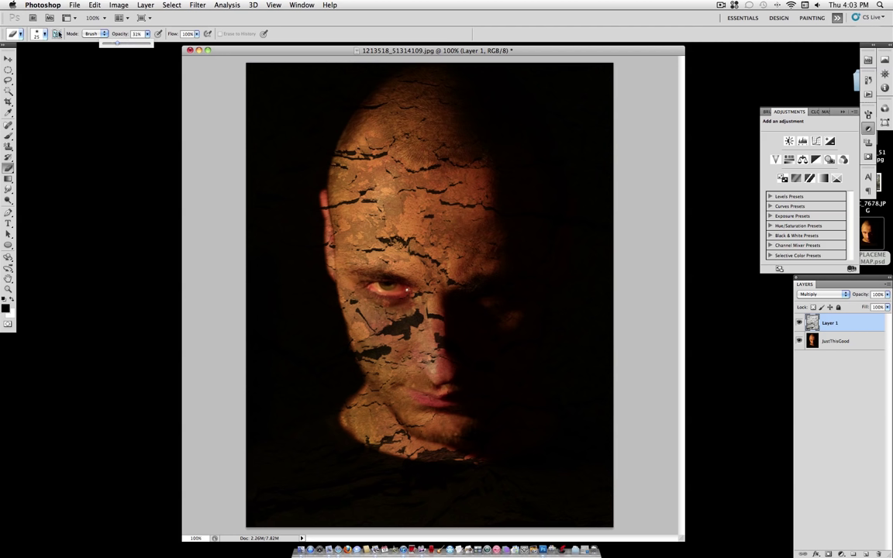
key(bracketright)
key(bracketright)
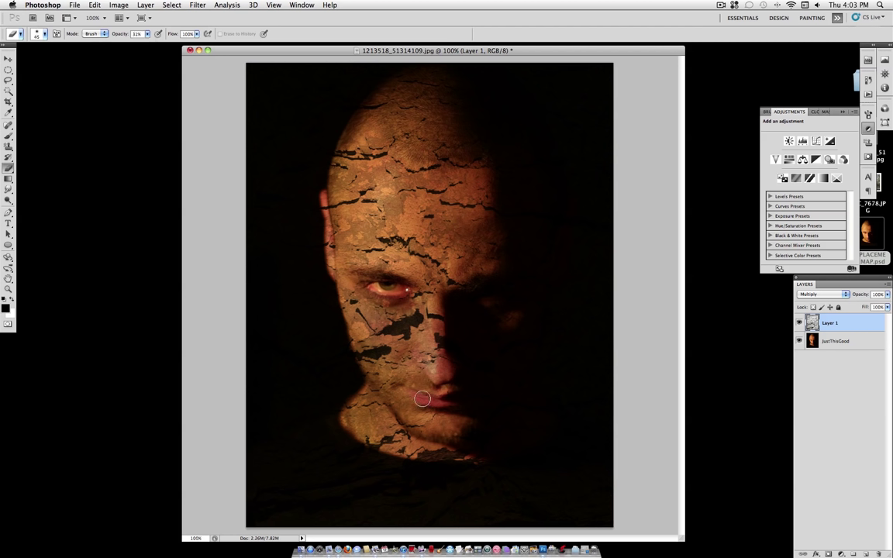
drag(430, 396, 455, 399)
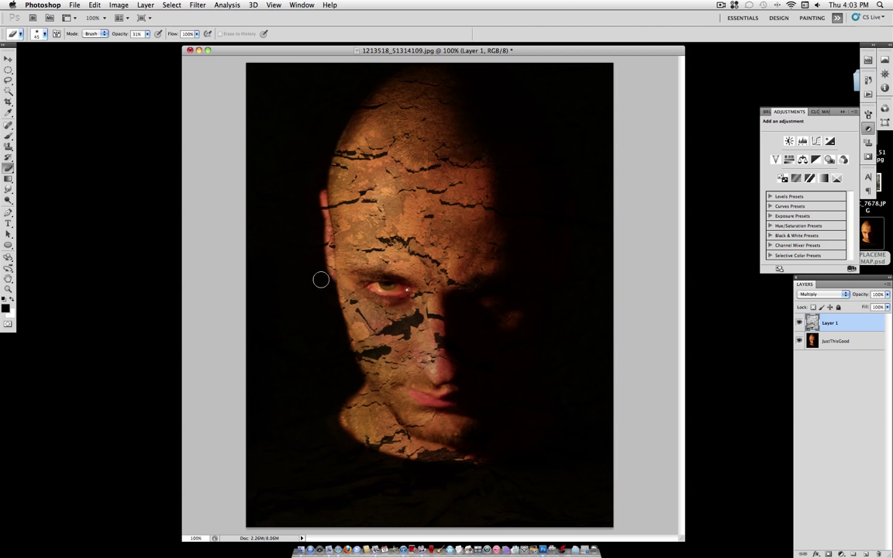
At 50% eraser opacity, fade the texture over the ear and left cheek edge, then set 27%
click(147, 34)
drag(149, 43, 158, 44)
click(322, 242)
mouse_move(320, 212)
mouse_down()
mouse_move(319, 199)
mouse_move(323, 259)
mouse_move(319, 189)
mouse_move(320, 248)
mouse_up()
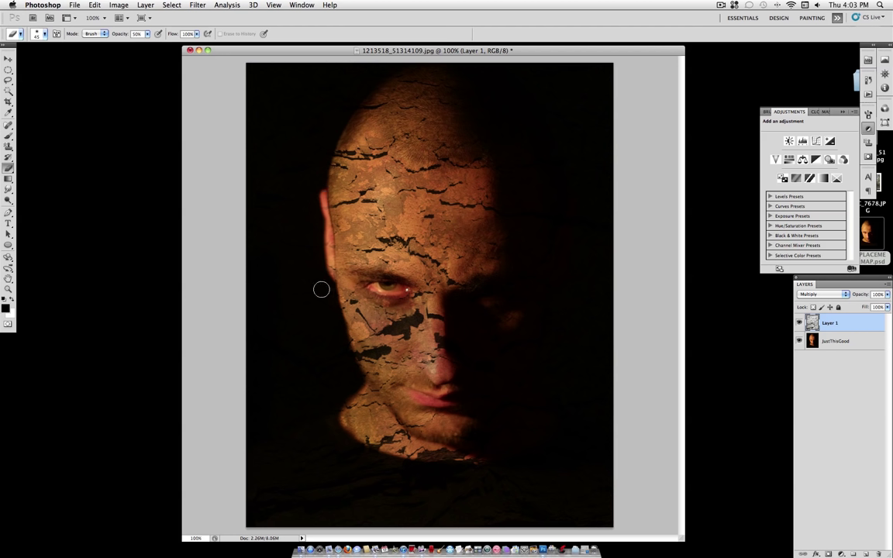
mouse_move(384, 416)
mouse_down()
mouse_move(365, 387)
mouse_move(387, 424)
mouse_move(365, 386)
mouse_move(394, 430)
mouse_move(461, 451)
mouse_move(400, 444)
mouse_move(475, 452)
mouse_move(518, 426)
mouse_up()
key(2)
key(7)
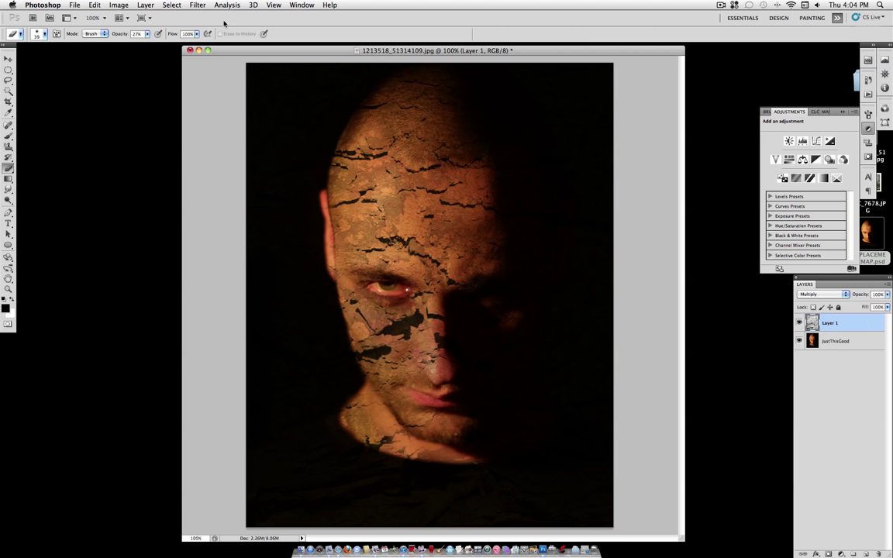
Add a Gradient Map adjustment layer to turn the portrait black and white
click(150, 5)
mouse_move(206, 92)
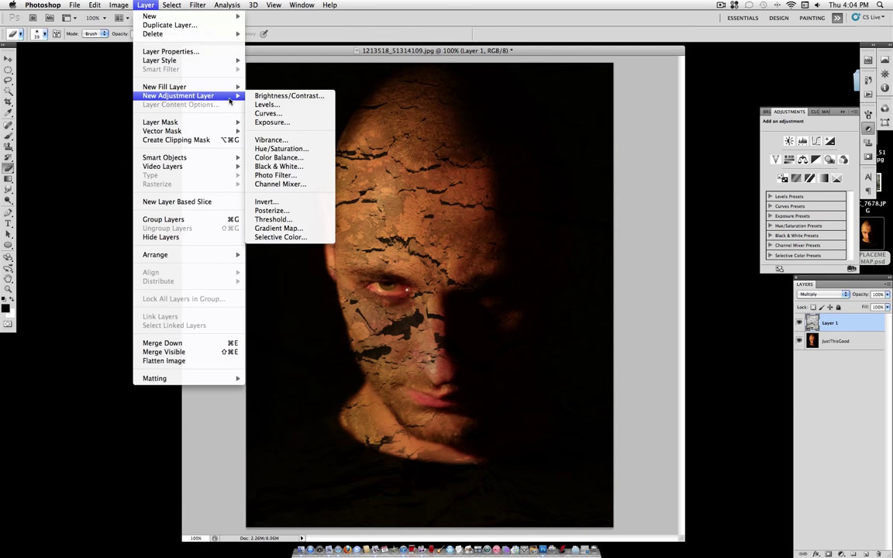
click(286, 228)
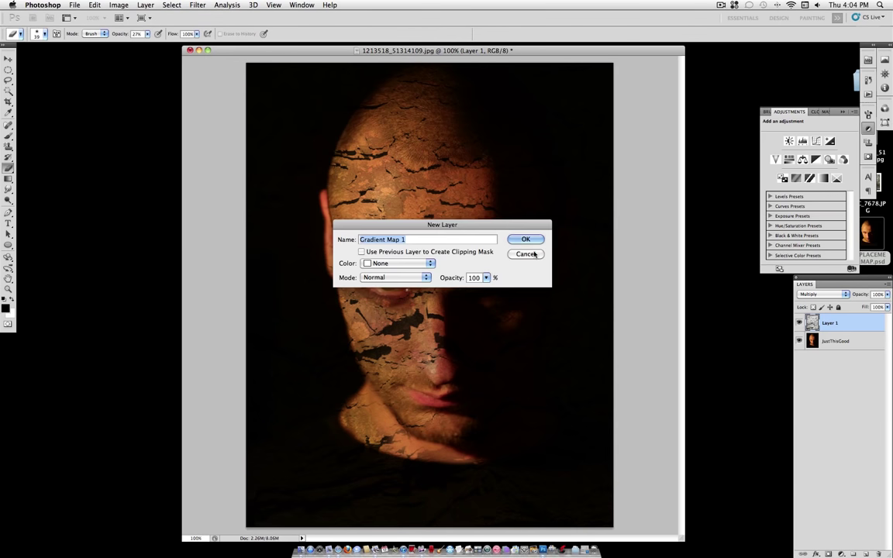
click(526, 239)
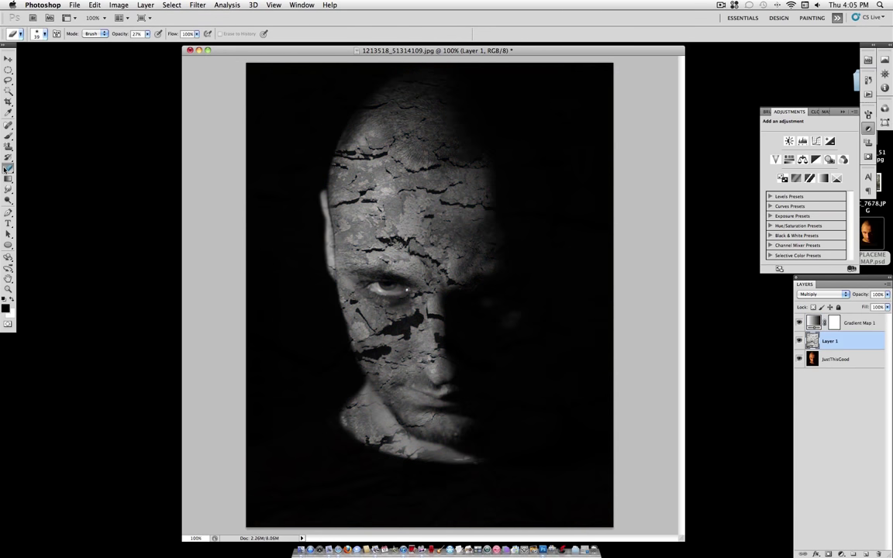
Enlarge the eraser to 182 px and lightly erase across the lower image
click(44, 35)
click(74, 58)
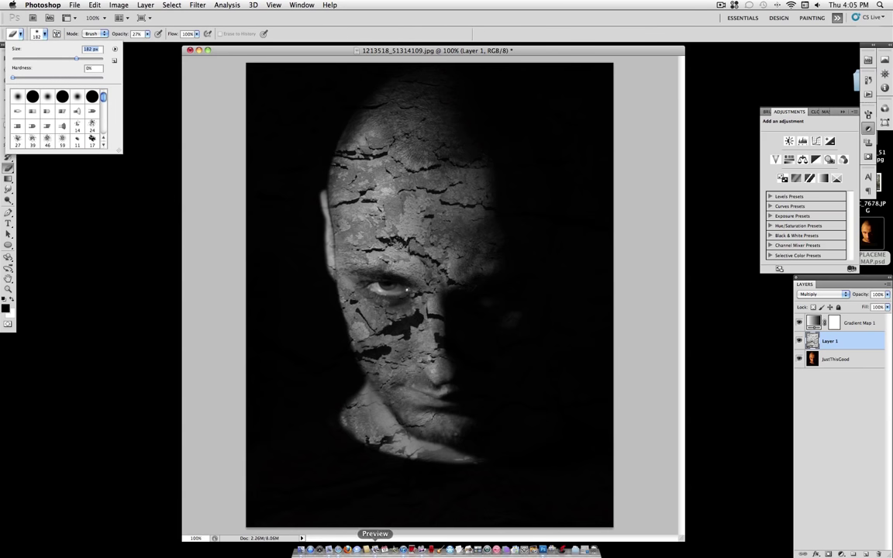
click(388, 511)
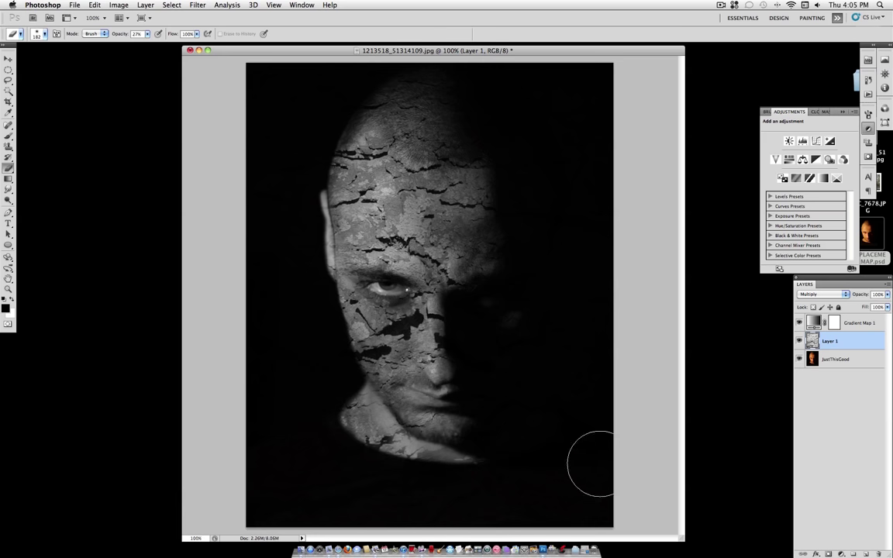
drag(403, 499, 282, 458)
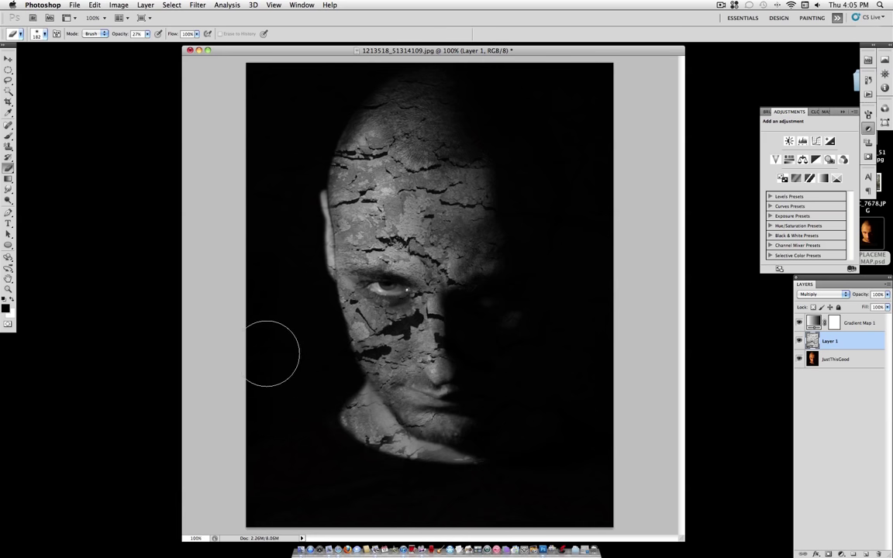
Toggle Gradient Map 1's visibility off and on to compare the colours
click(853, 322)
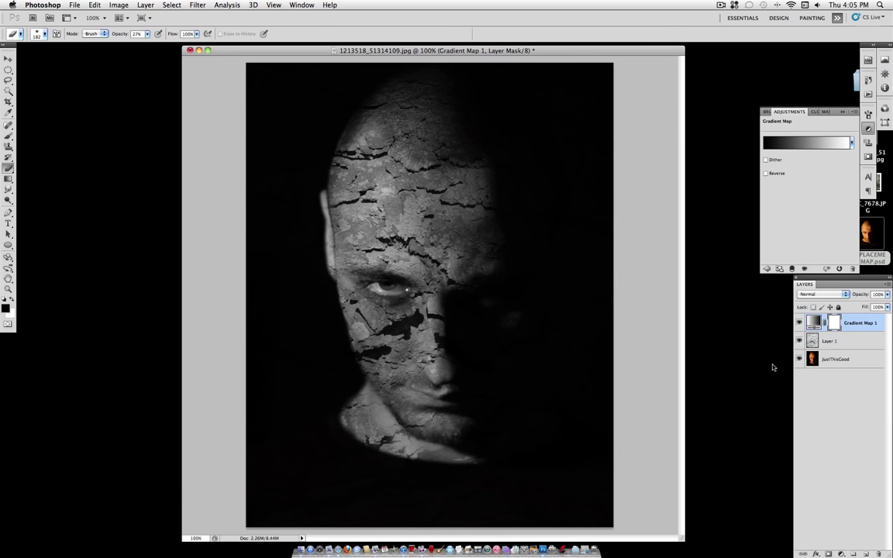
click(799, 323)
click(800, 323)
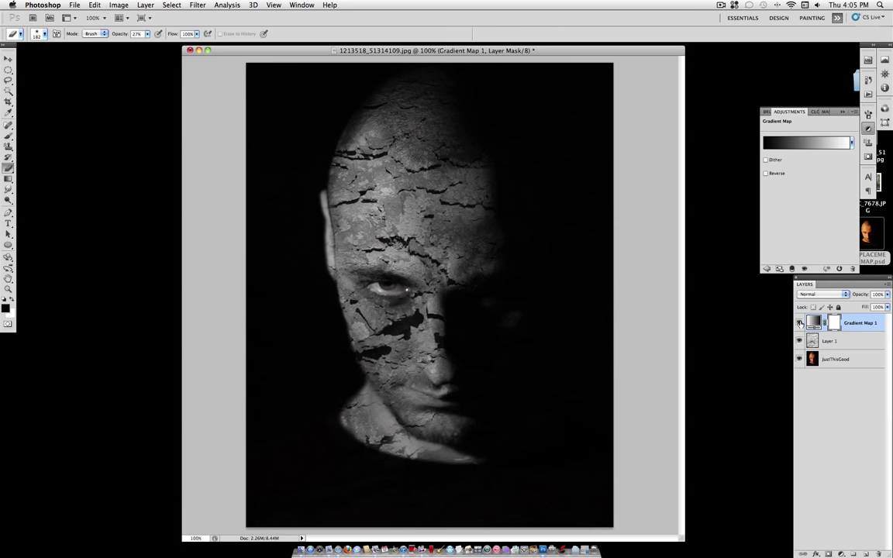
click(146, 5)
mouse_move(210, 96)
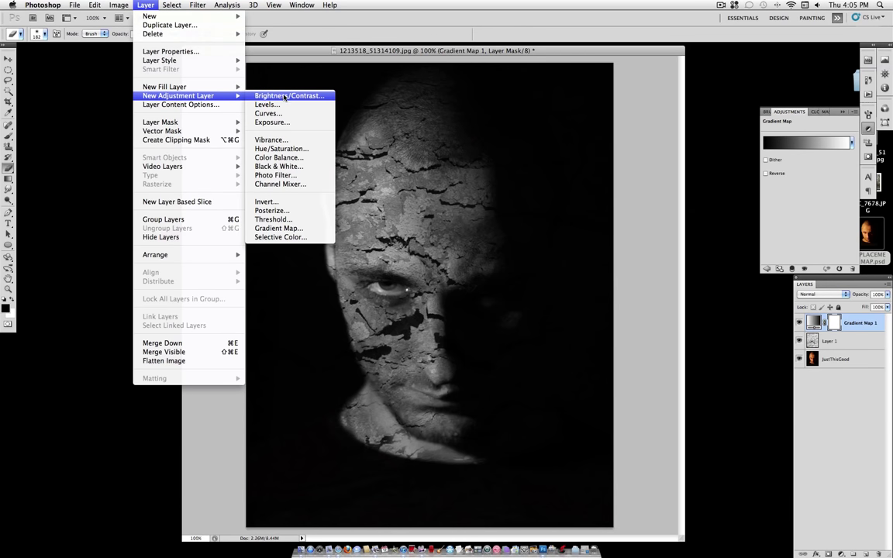
Add a Brightness/Contrast layer above Gradient Map 1 with contrast and brightness both at 15
click(285, 97)
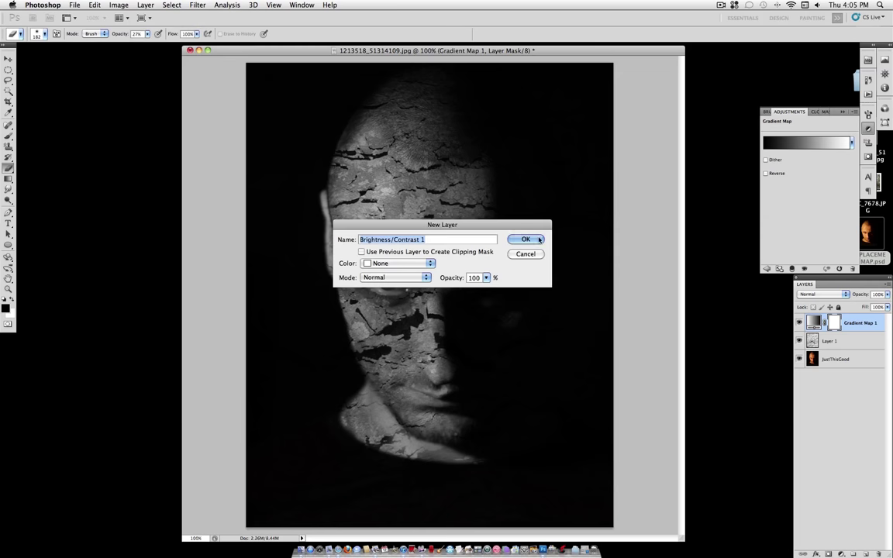
click(527, 293)
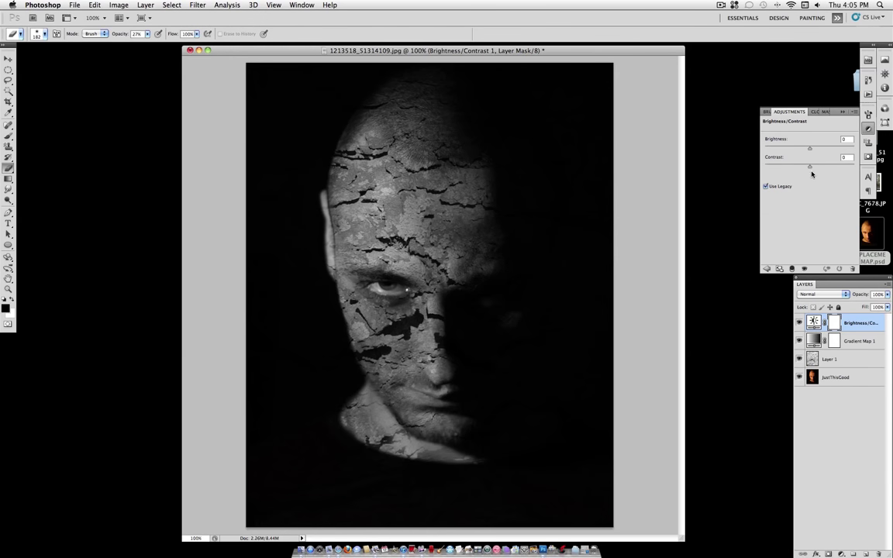
drag(812, 169, 817, 170)
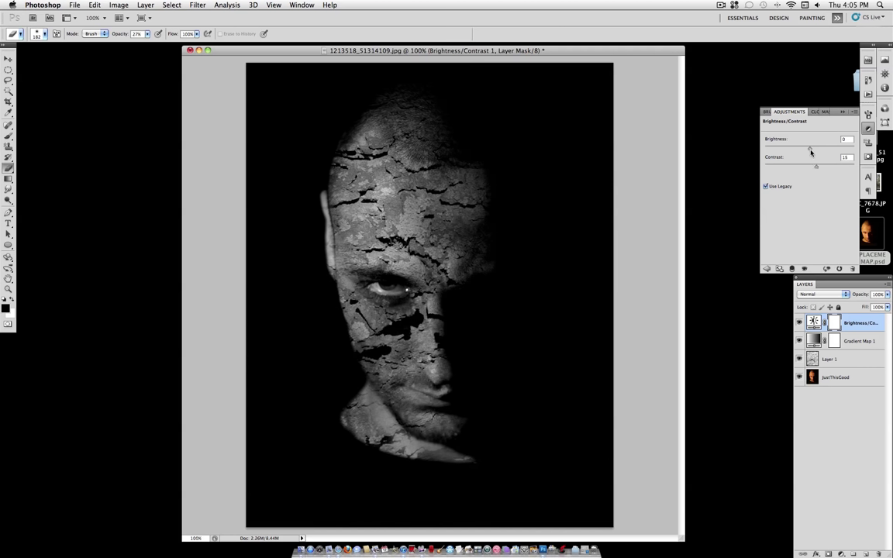
drag(811, 151, 815, 151)
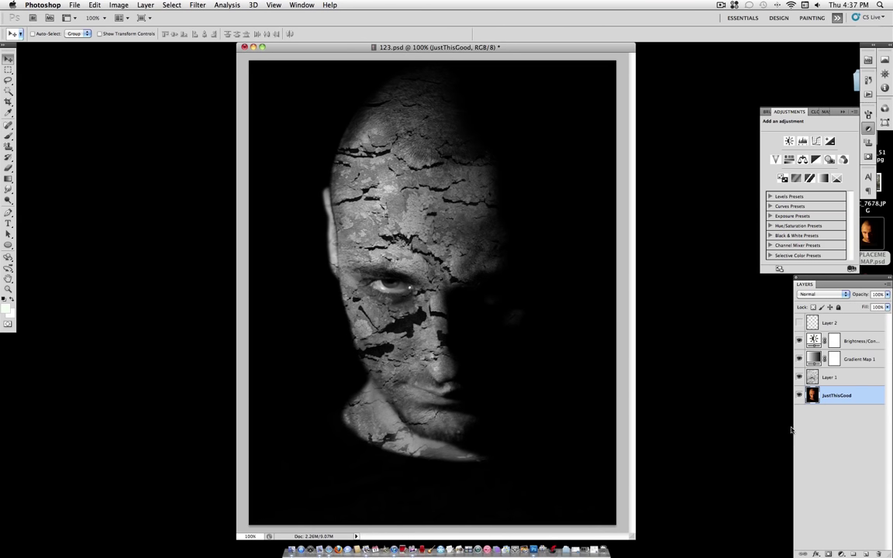
Duplicate the JustThisGood photo layer and move the copy above the adjustment layers
click(830, 322)
click(837, 390)
right_click(840, 397)
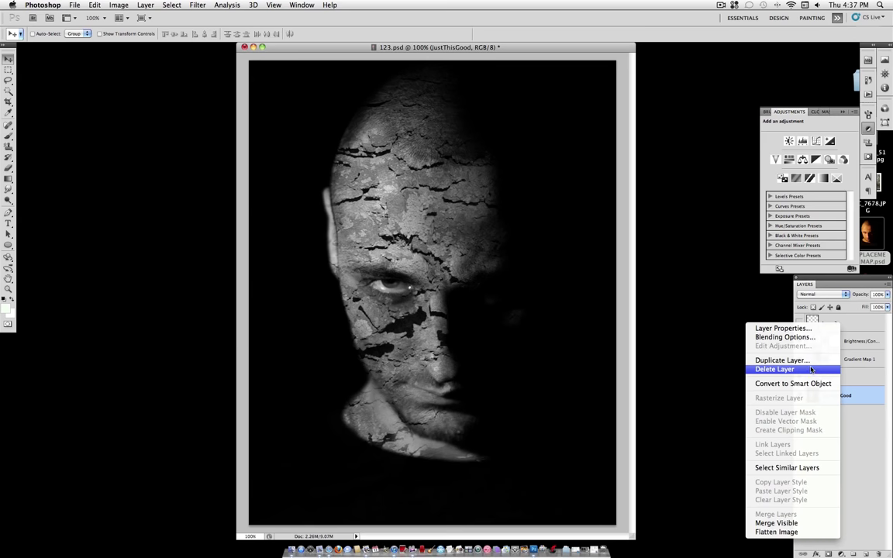
click(733, 329)
key(Return)
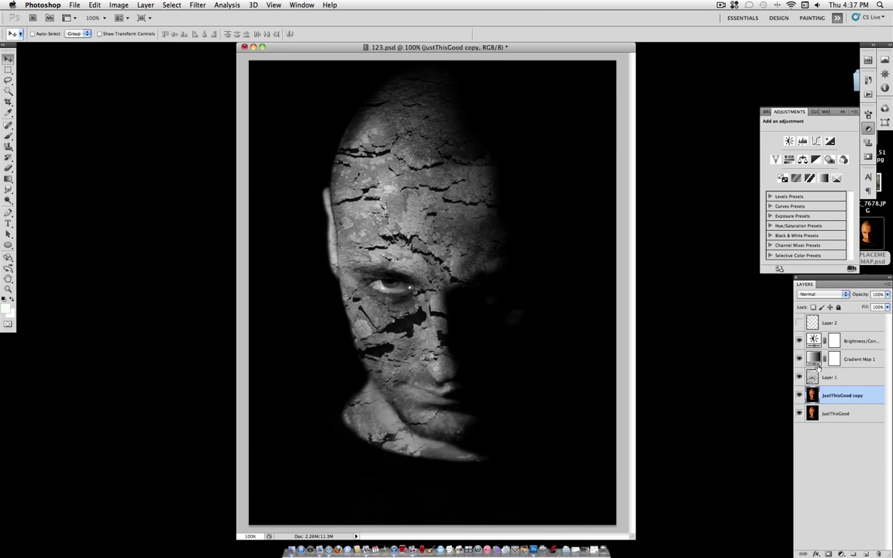
drag(837, 396, 835, 332)
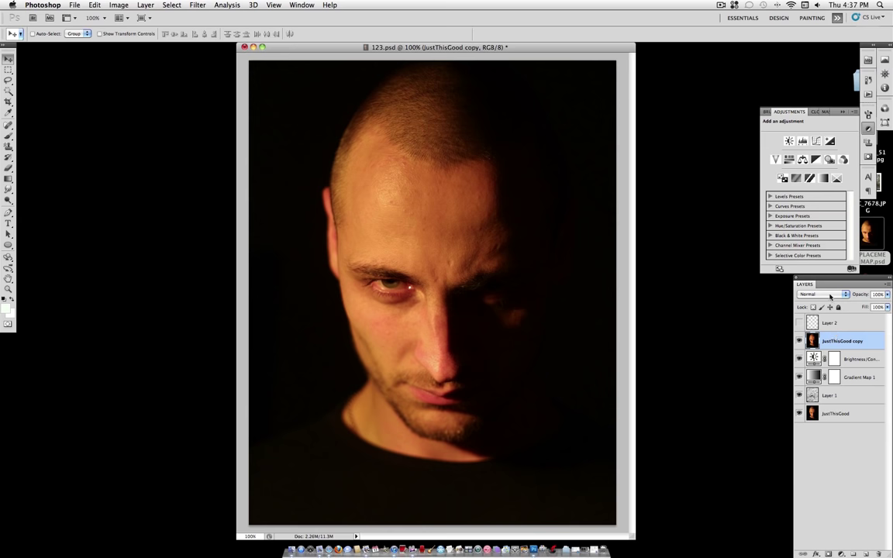
Set the JustThisGood copy to Overlay blend mode at 80% opacity
click(831, 296)
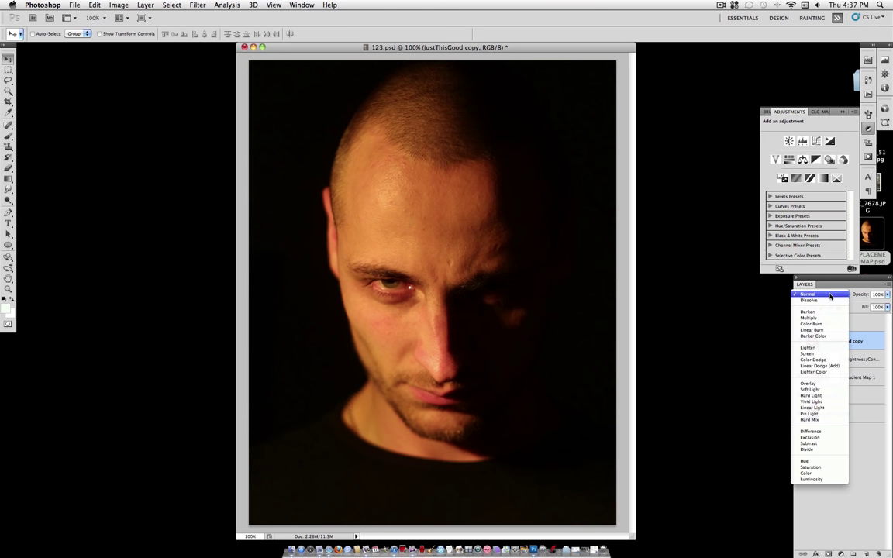
click(820, 385)
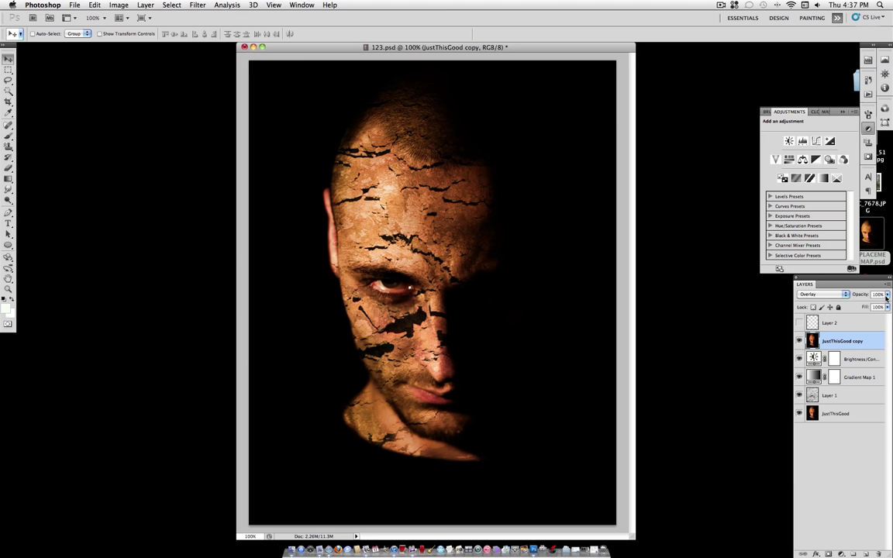
drag(886, 295, 878, 307)
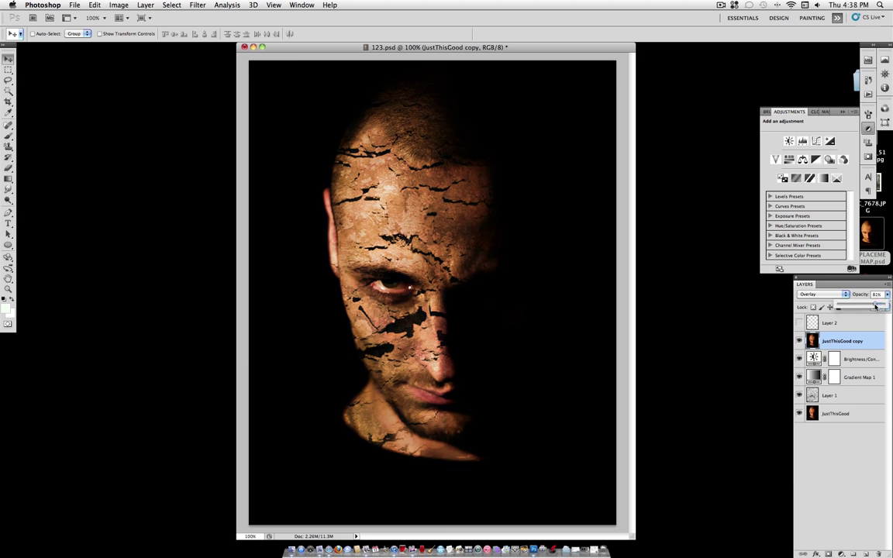
drag(875, 307, 874, 306)
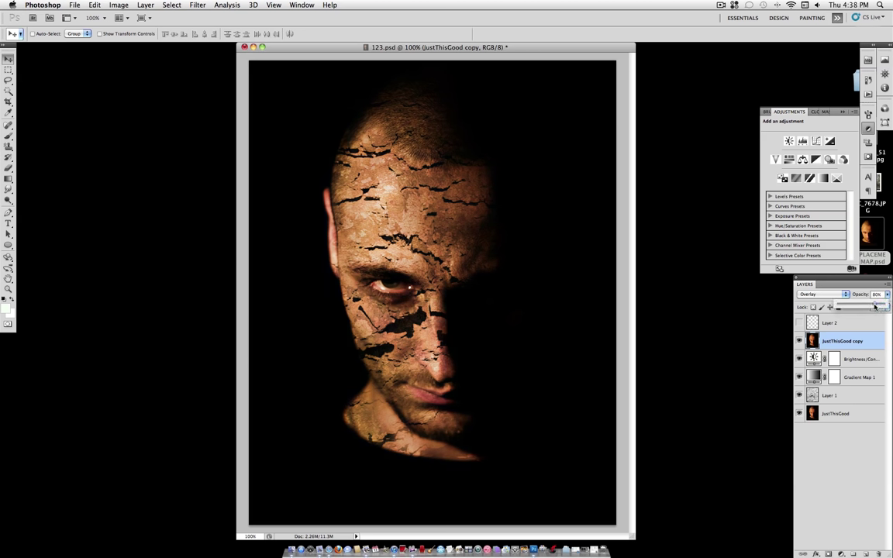